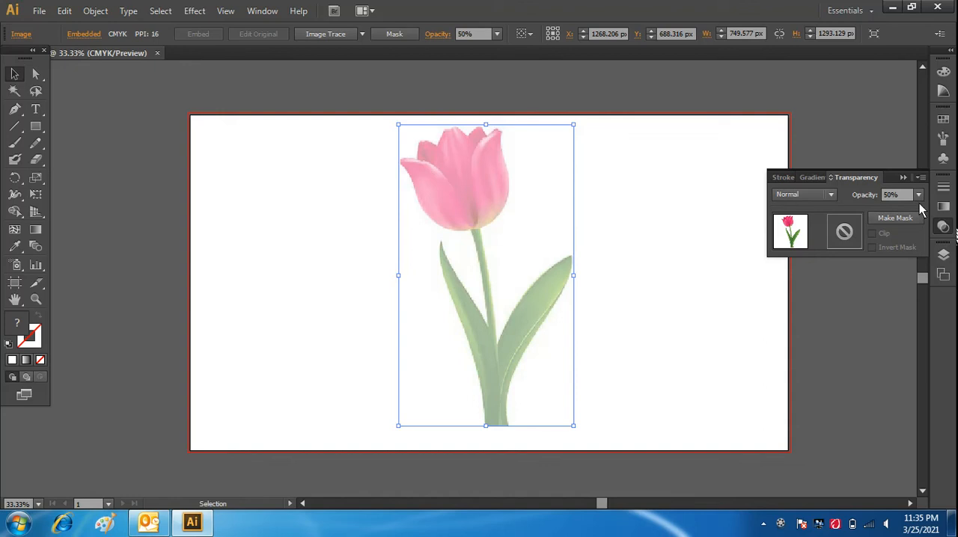
Set the tulip image's opacity to 60% and lock the image.
{"action": "left_click", "coordinate": [918, 195]}
{"action": "left_click", "coordinate": [900, 301]}
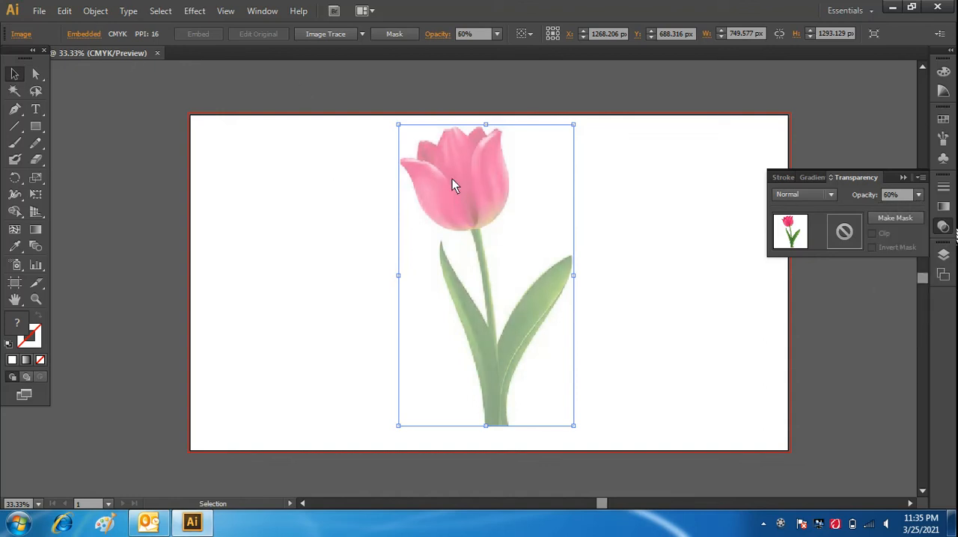
{"action": "left_click", "coordinate": [903, 177]}
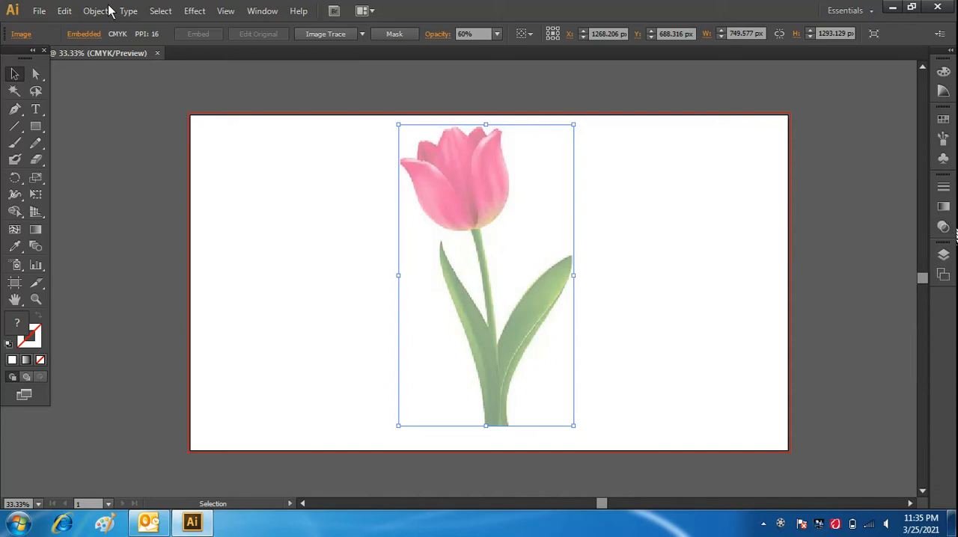
{"action": "left_click", "coordinate": [95, 12]}
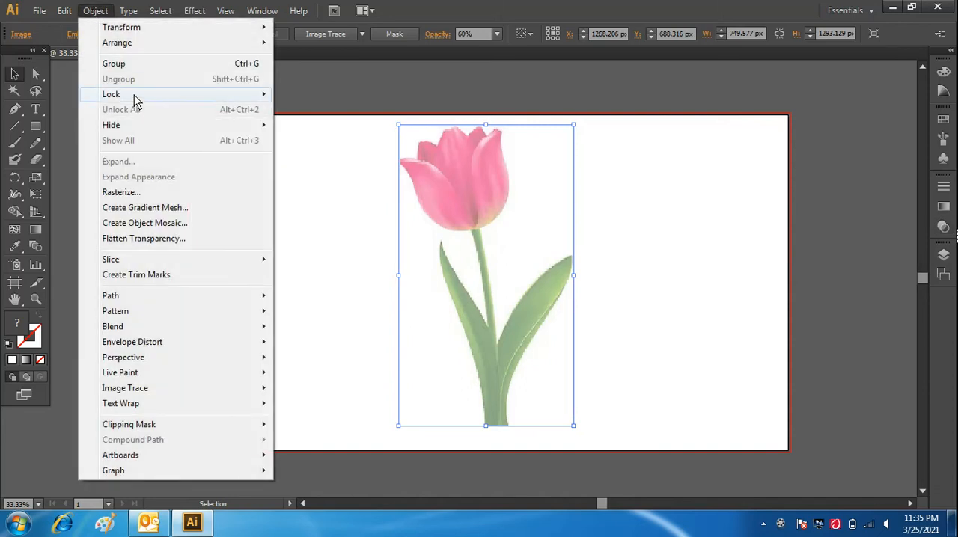
{"action": "mouse_move", "coordinate": [164, 94]}
{"action": "left_click", "coordinate": [346, 95]}
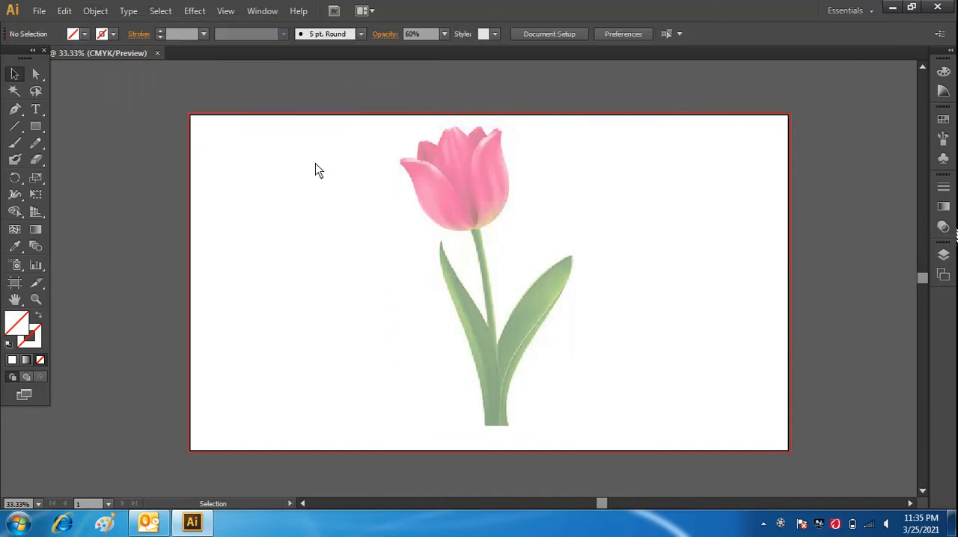
Prepare the Paintbrush tool with a black 1 pt stroke and no fill for tracing the tulip.
{"action": "left_click", "coordinate": [14, 143]}
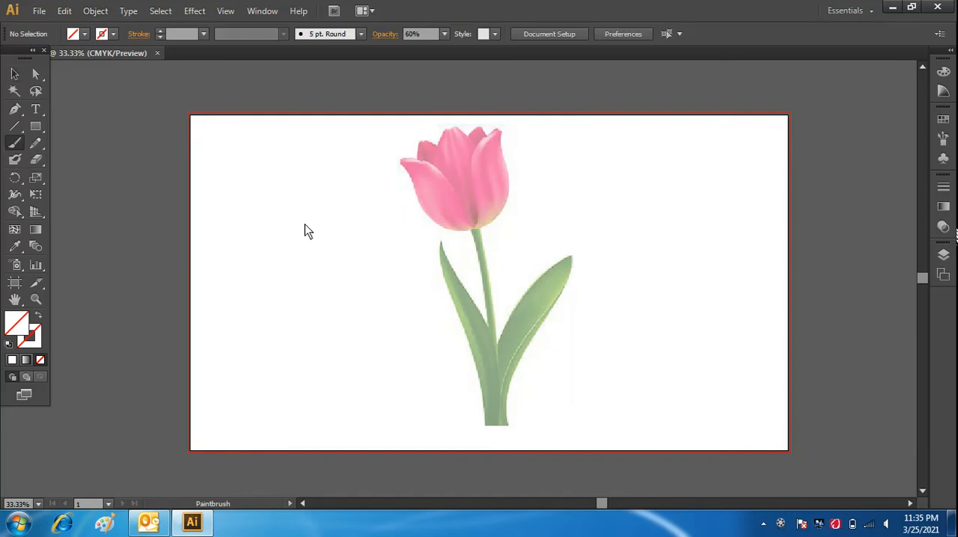
{"action": "key", "text": "ctrl+plus"}
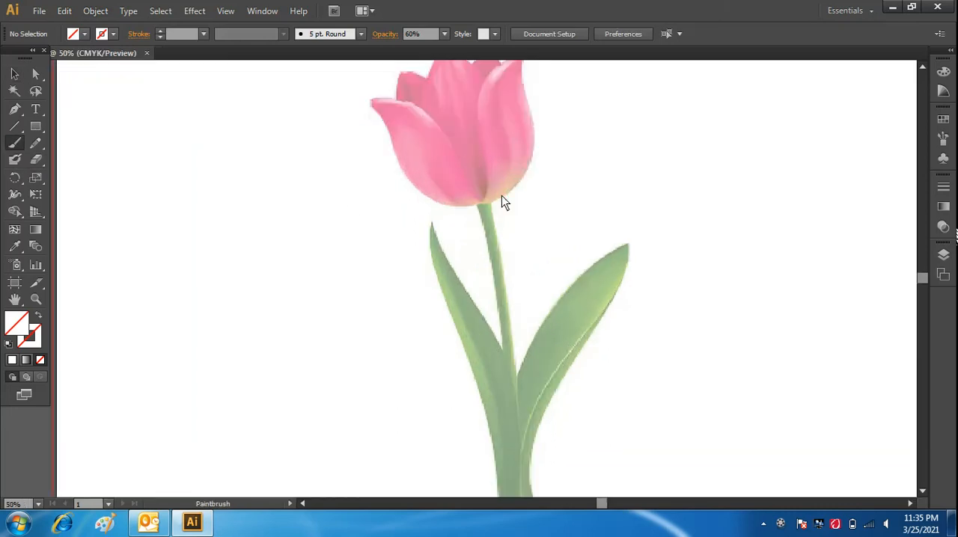
{"action": "left_click_drag", "start_coordinate": [918, 280], "coordinate": [920, 275]}
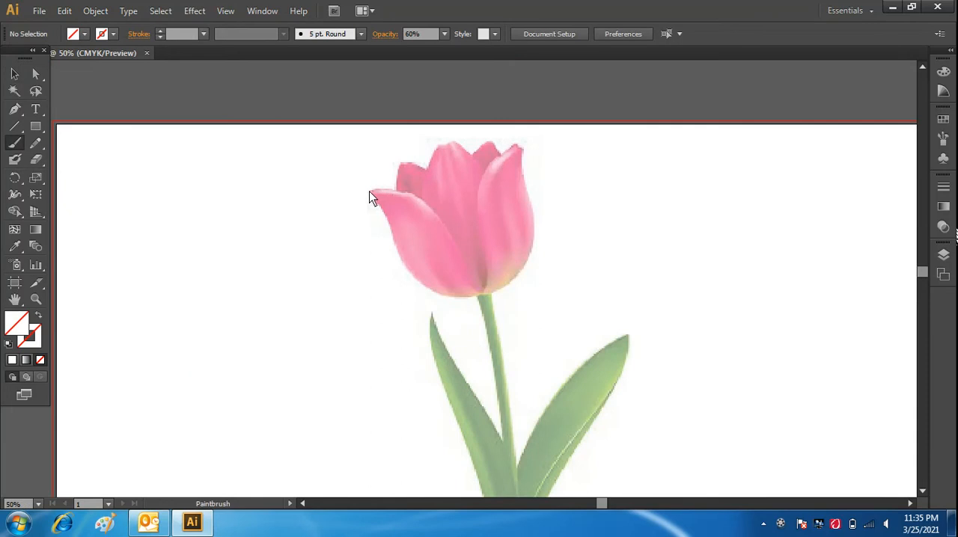
{"action": "left_click_drag", "start_coordinate": [372, 196], "coordinate": [379, 196]}
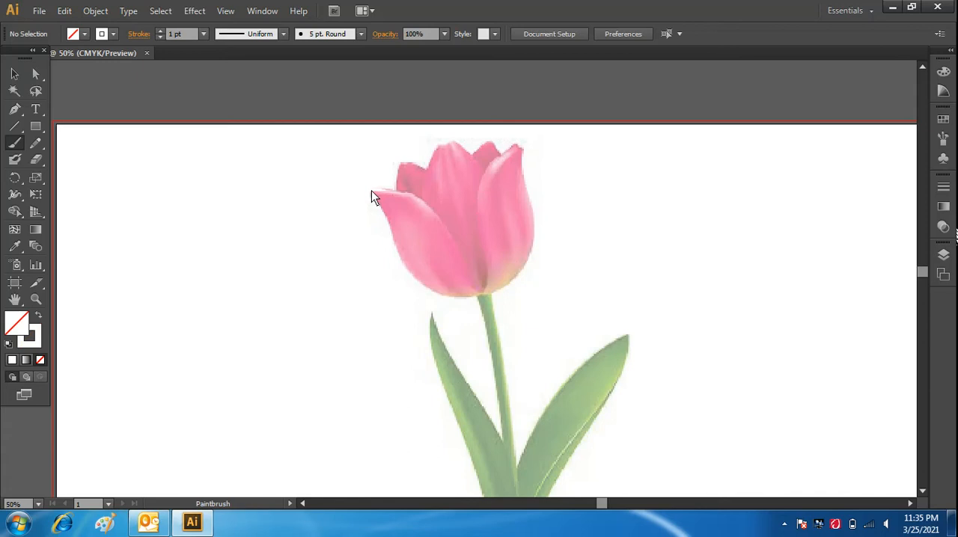
{"action": "left_click", "coordinate": [115, 36]}
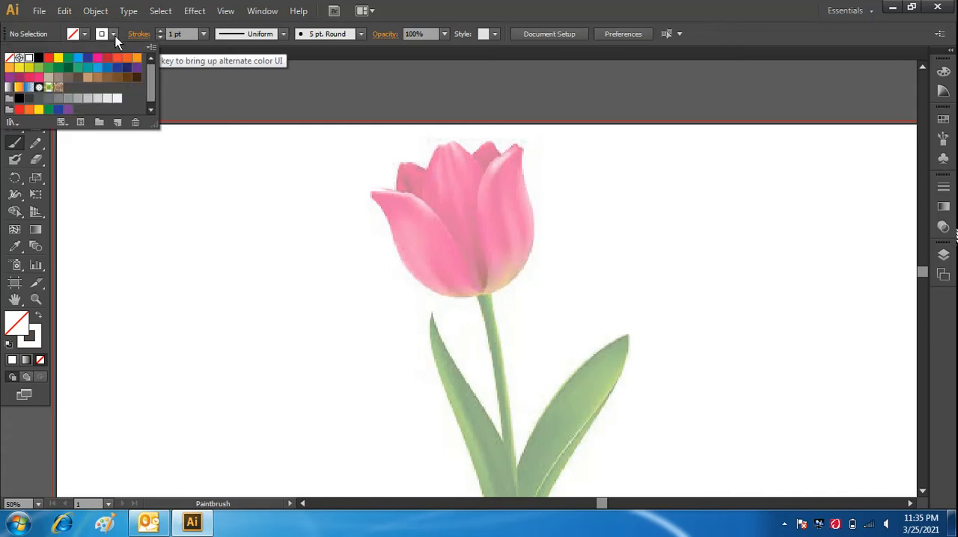
{"action": "left_click", "coordinate": [39, 60]}
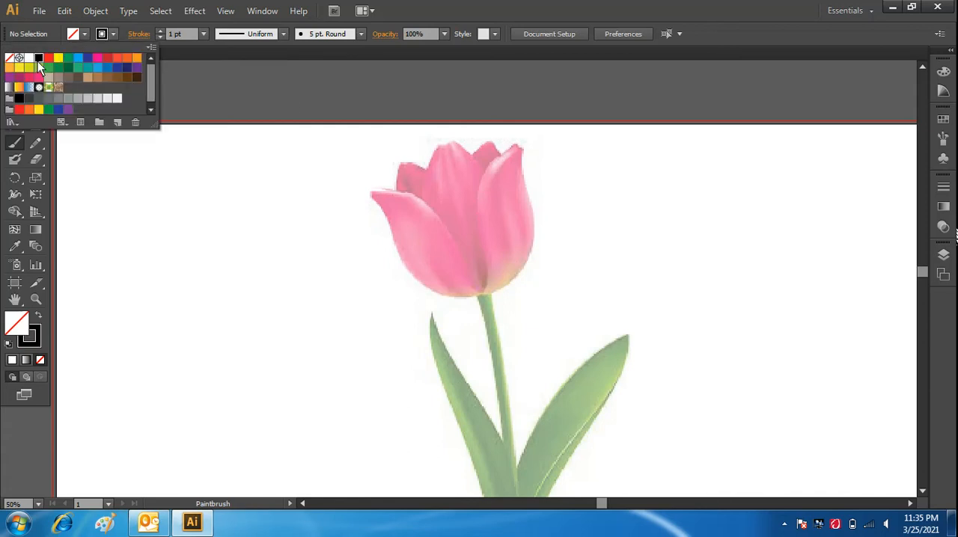
{"action": "left_click", "coordinate": [115, 34]}
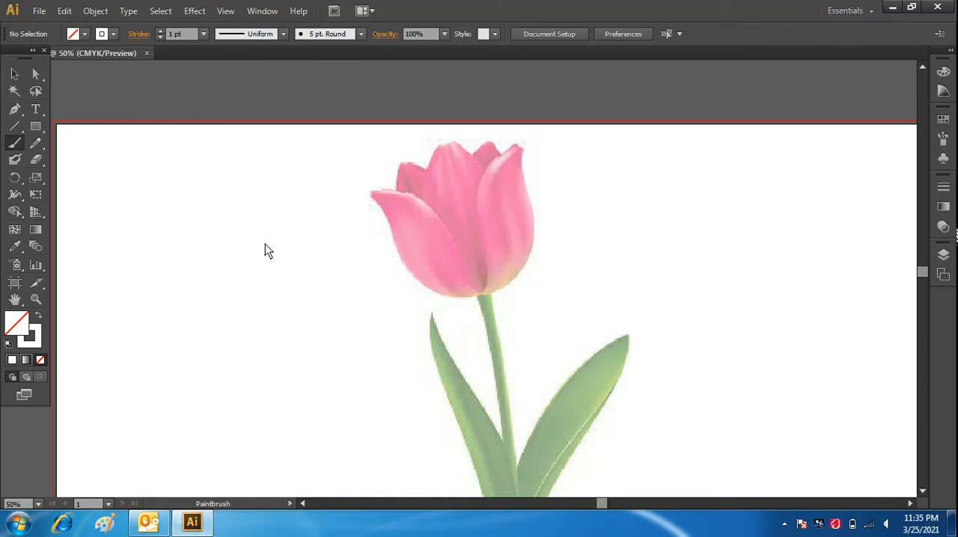
{"action": "left_click", "coordinate": [112, 33]}
{"action": "left_click", "coordinate": [38, 59]}
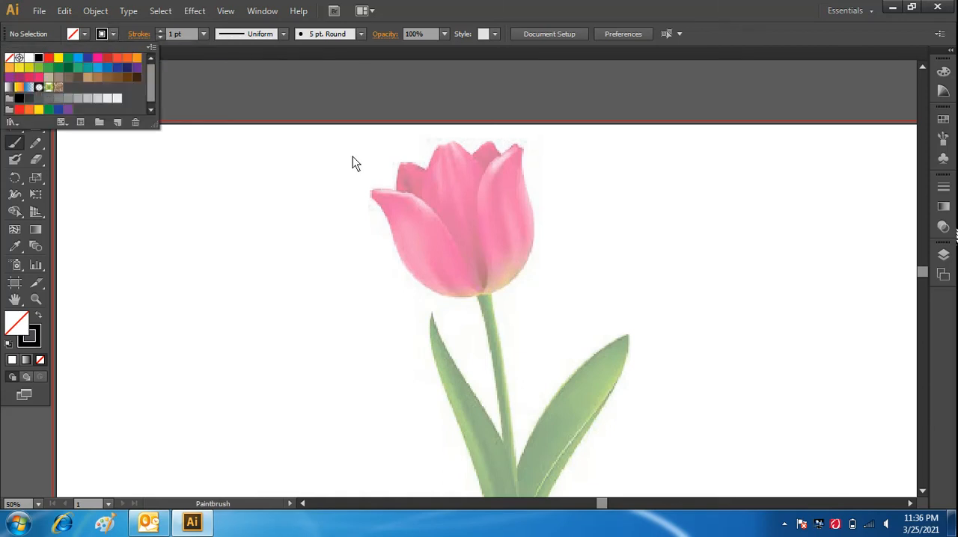
Trace the outer outline of the tulip flower head with the Paintbrush, following the petal tips, both sides and the base.
{"action": "left_click", "coordinate": [372, 189]}
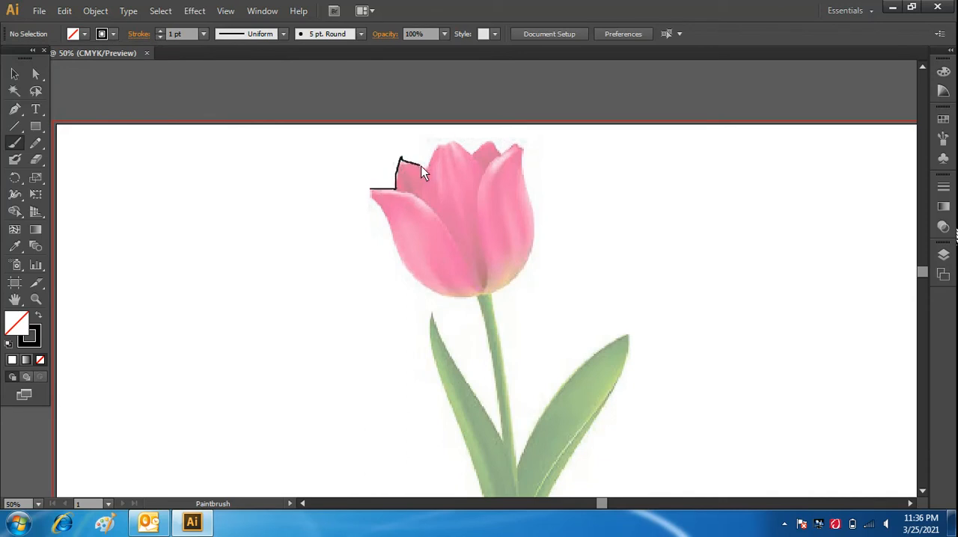
{"action": "left_click_drag", "start_coordinate": [421, 167], "coordinate": [426, 171]}
{"action": "left_click_drag", "start_coordinate": [491, 142], "coordinate": [499, 159]}
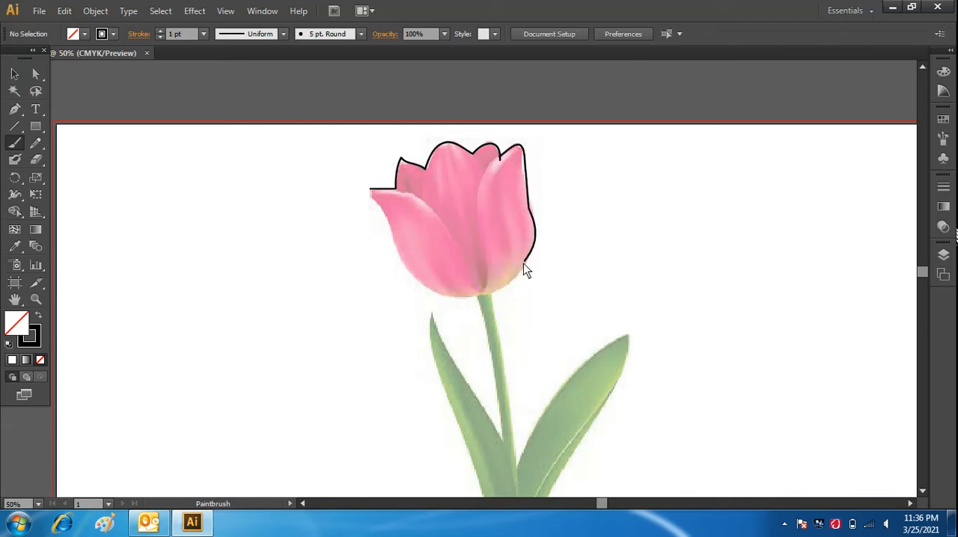
{"action": "mouse_move", "coordinate": [524, 263]}
{"action": "left_mouse_down"}
{"action": "mouse_move", "coordinate": [491, 291]}
{"action": "mouse_move", "coordinate": [419, 278]}
{"action": "mouse_move", "coordinate": [400, 249]}
{"action": "left_mouse_up"}
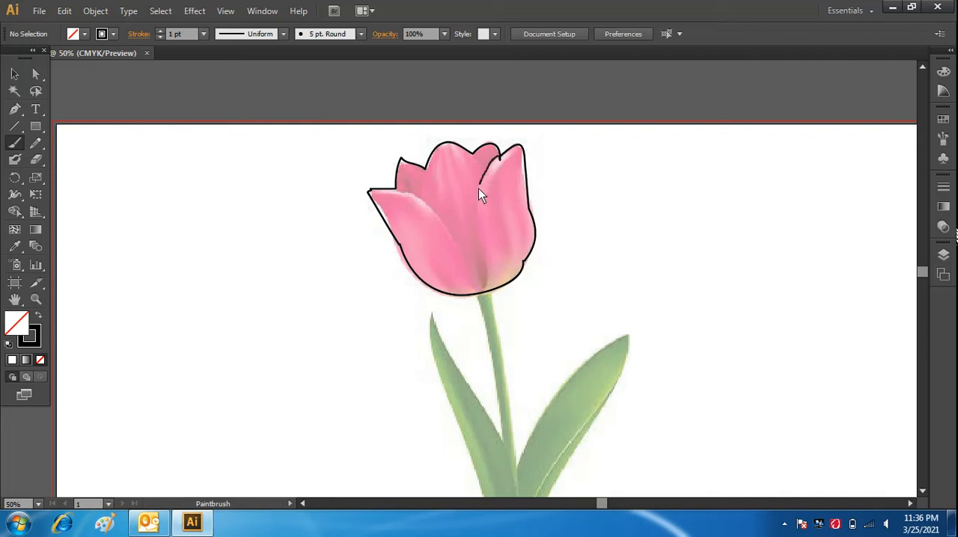
Trace the inner edges separating the tulip's petals with Paintbrush strokes running down to the flower's base.
{"action": "left_click_drag", "start_coordinate": [480, 192], "coordinate": [480, 239]}
{"action": "left_click_drag", "start_coordinate": [486, 291], "coordinate": [485, 291]}
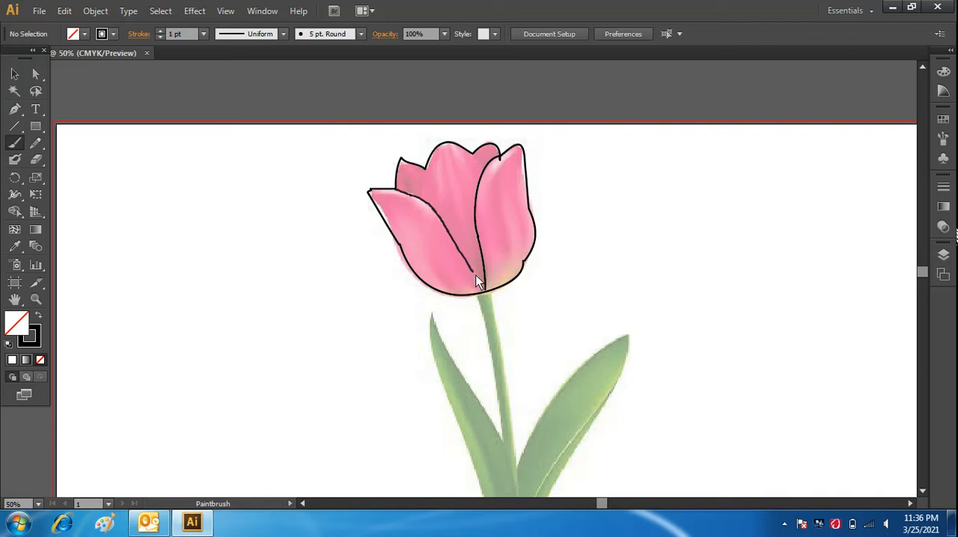
{"action": "left_click_drag", "start_coordinate": [475, 275], "coordinate": [475, 276]}
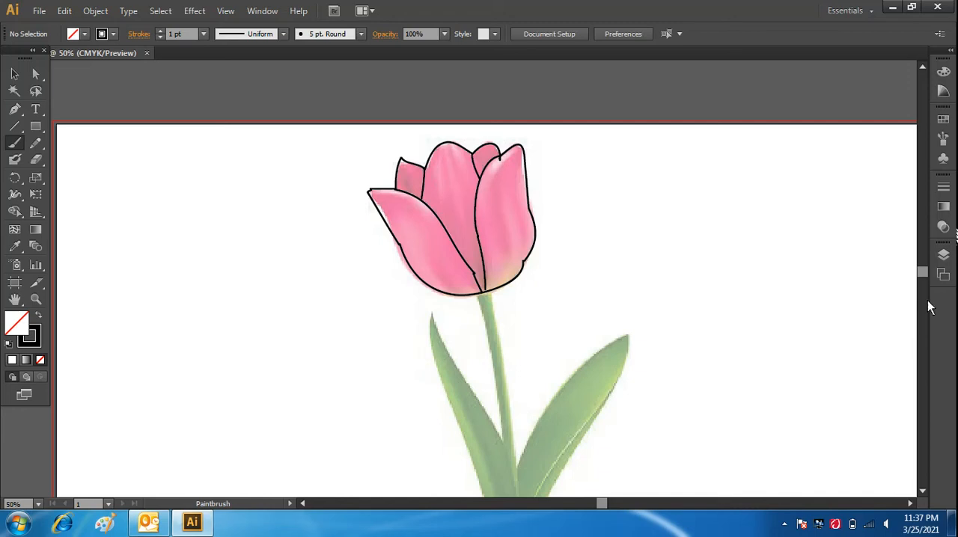
Trace the stem's right edge and the whole right leaf outline down towards the bottom of the stem.
{"action": "scroll", "coordinate": [925, 271], "scroll_direction": "up", "scroll_amount": 3}
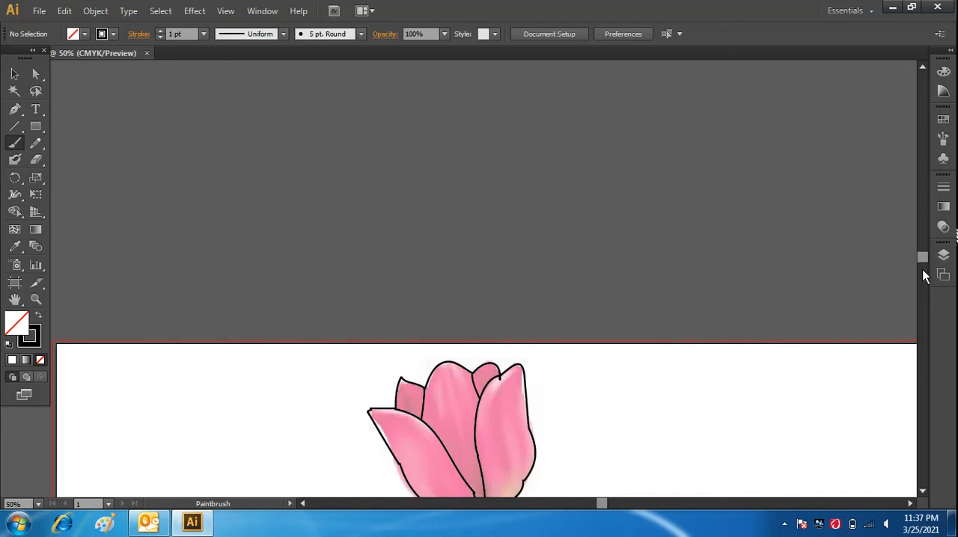
{"action": "left_click_drag", "start_coordinate": [921, 259], "coordinate": [924, 284]}
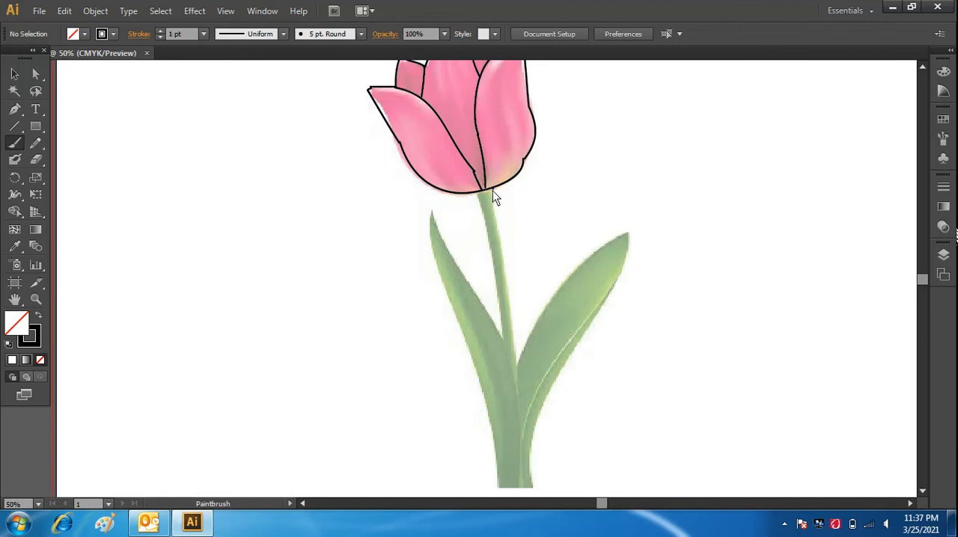
{"action": "left_click_drag", "start_coordinate": [491, 191], "coordinate": [517, 367]}
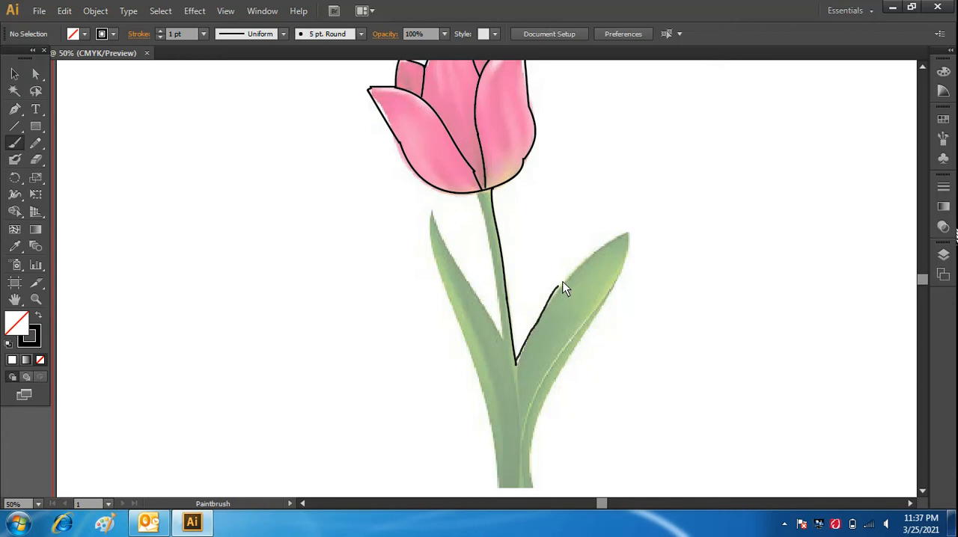
{"action": "left_click_drag", "start_coordinate": [577, 270], "coordinate": [577, 270]}
{"action": "mouse_move", "coordinate": [622, 236]}
{"action": "left_mouse_down"}
{"action": "mouse_move", "coordinate": [631, 244]}
{"action": "mouse_move", "coordinate": [620, 283]}
{"action": "mouse_move", "coordinate": [576, 358]}
{"action": "left_mouse_up"}
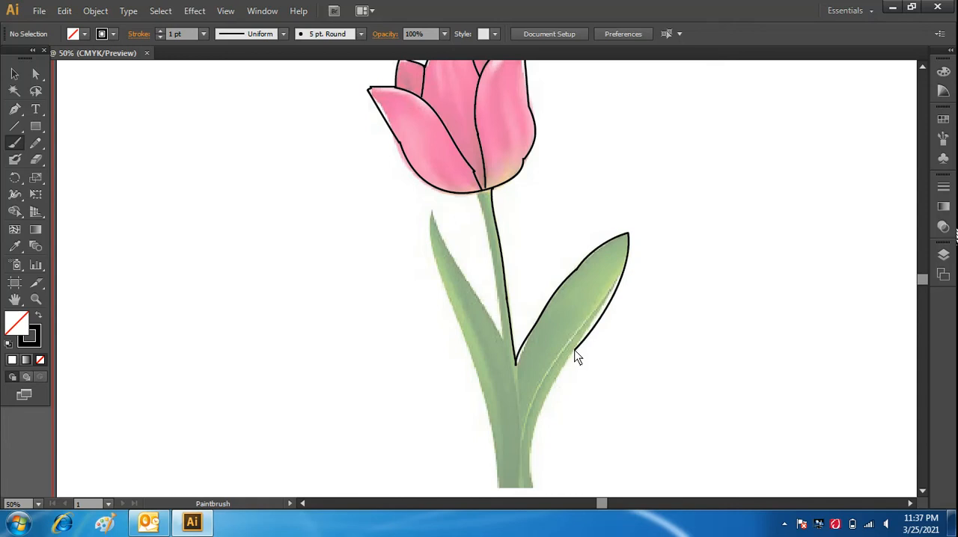
{"action": "mouse_move", "coordinate": [551, 397]}
{"action": "left_mouse_down"}
{"action": "mouse_move", "coordinate": [532, 432]}
{"action": "mouse_move", "coordinate": [531, 483]}
{"action": "left_mouse_up"}
Trace the bottom of the stem and the outer edge of the left leaf upwards, undoing any stray stroke.
{"action": "scroll", "coordinate": [921, 289], "scroll_direction": "down", "scroll_amount": 1}
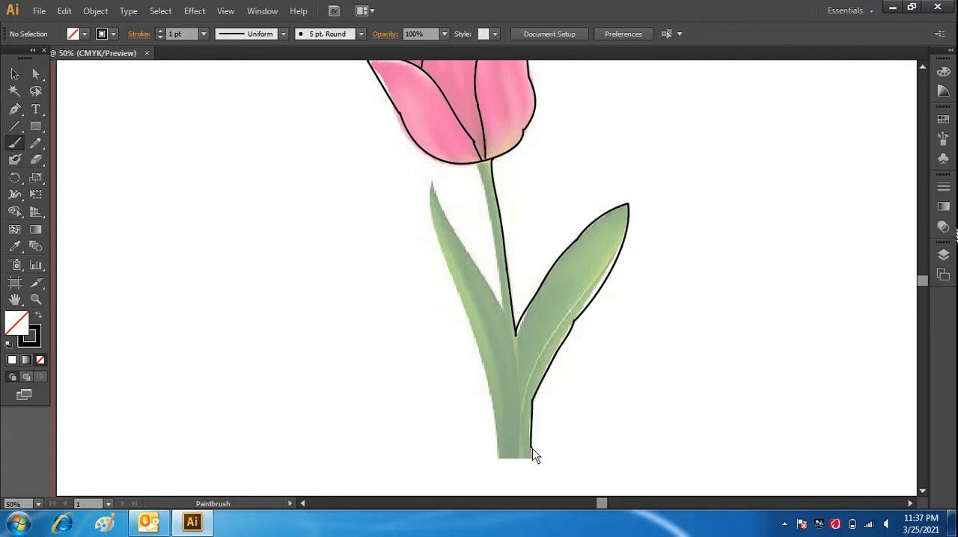
{"action": "mouse_move", "coordinate": [531, 453]}
{"action": "left_mouse_down"}
{"action": "mouse_move", "coordinate": [496, 460]}
{"action": "mouse_move", "coordinate": [496, 418]}
{"action": "mouse_move", "coordinate": [477, 359]}
{"action": "left_mouse_up"}
{"action": "key", "text": "ctrl+z"}
{"action": "left_click_drag", "start_coordinate": [474, 334], "coordinate": [471, 327]}
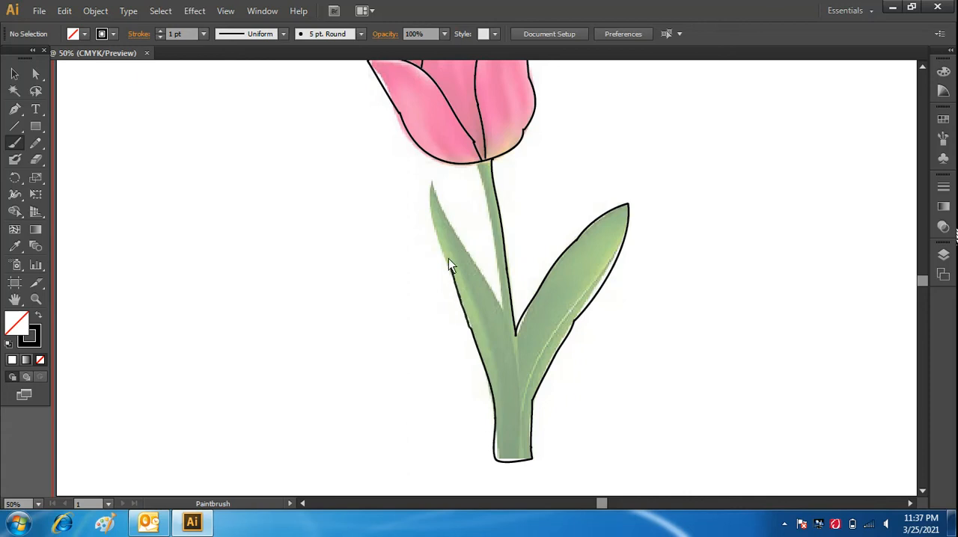
Trace the left leaf's tip and inner edge, plus the stem's left edge up to the flower, undoing the faulty strokes.
{"action": "left_click_drag", "start_coordinate": [448, 258], "coordinate": [440, 233]}
{"action": "key", "text": "ctrl+z"}
{"action": "key", "text": "ctrl+z"}
{"action": "mouse_move", "coordinate": [438, 238]}
{"action": "left_mouse_down"}
{"action": "mouse_move", "coordinate": [436, 239]}
{"action": "mouse_move", "coordinate": [434, 185]}
{"action": "left_mouse_up"}
{"action": "key", "text": "ctrl+z"}
{"action": "mouse_move", "coordinate": [434, 237]}
{"action": "left_mouse_down"}
{"action": "mouse_move", "coordinate": [432, 182]}
{"action": "mouse_move", "coordinate": [488, 287]}
{"action": "left_mouse_up"}
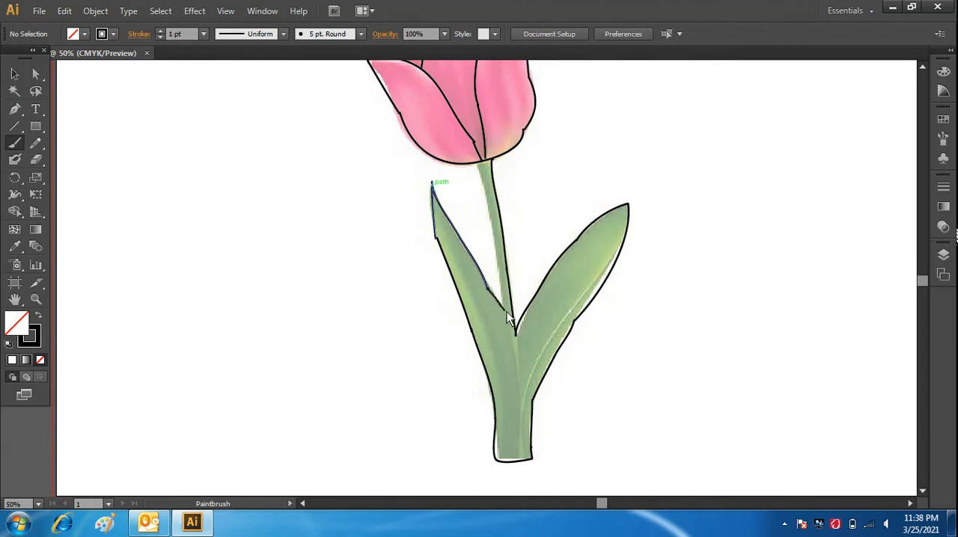
{"action": "mouse_move", "coordinate": [507, 318]}
{"action": "left_mouse_down"}
{"action": "mouse_move", "coordinate": [480, 171]}
{"action": "mouse_move", "coordinate": [485, 186]}
{"action": "mouse_move", "coordinate": [483, 178]}
{"action": "left_mouse_up"}
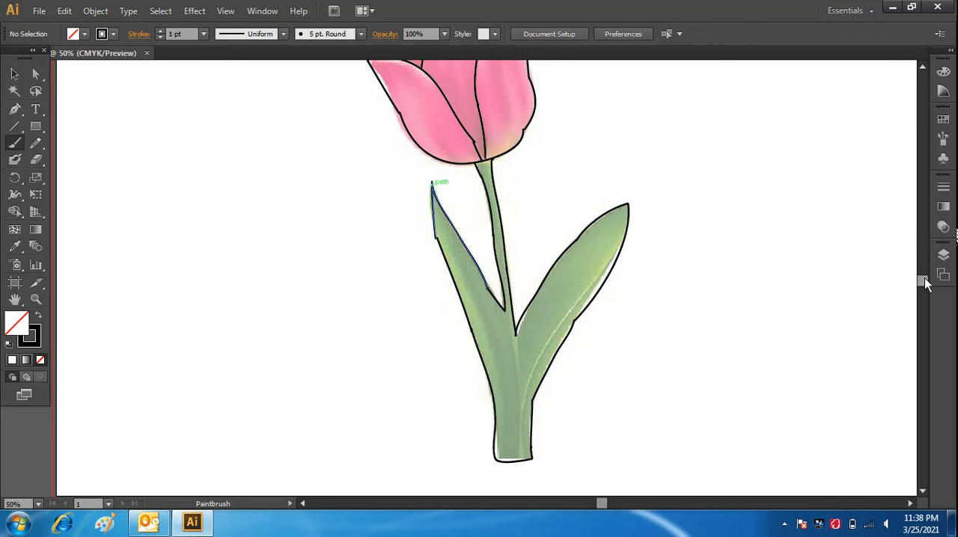
{"action": "key", "text": "ctrl+minus"}
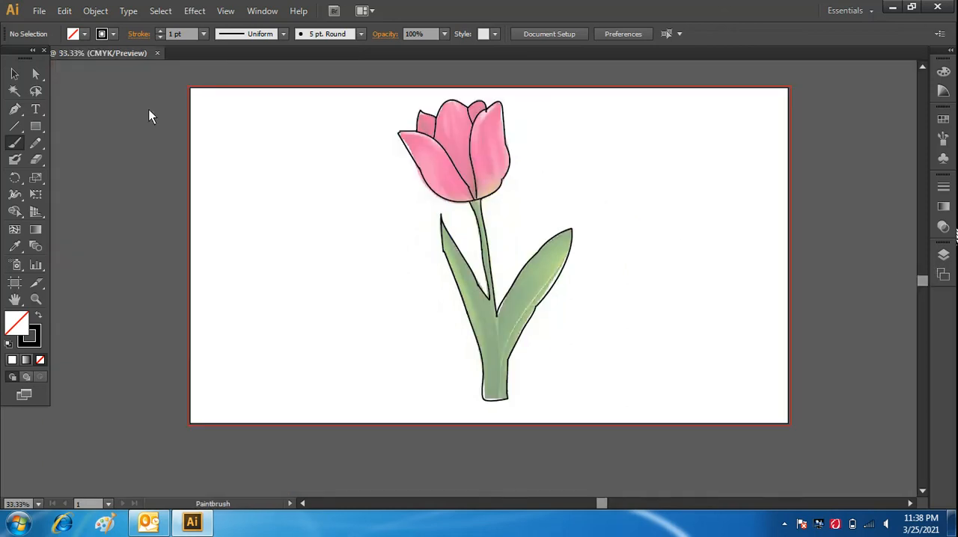
Try to reposition the anchor point on the left leaf's outer edge with Direct Selection, and undo the move.
{"action": "left_click", "coordinate": [33, 75]}
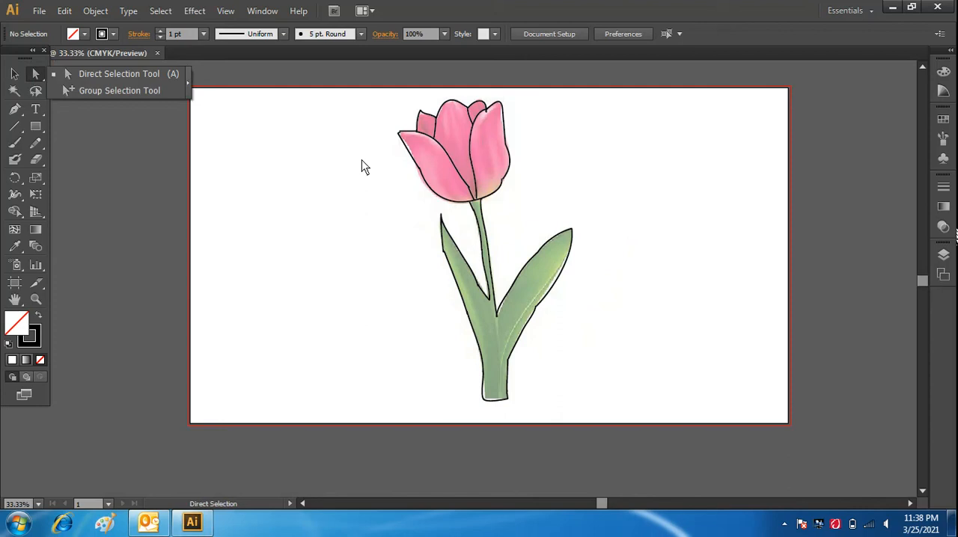
{"action": "left_click", "coordinate": [504, 179]}
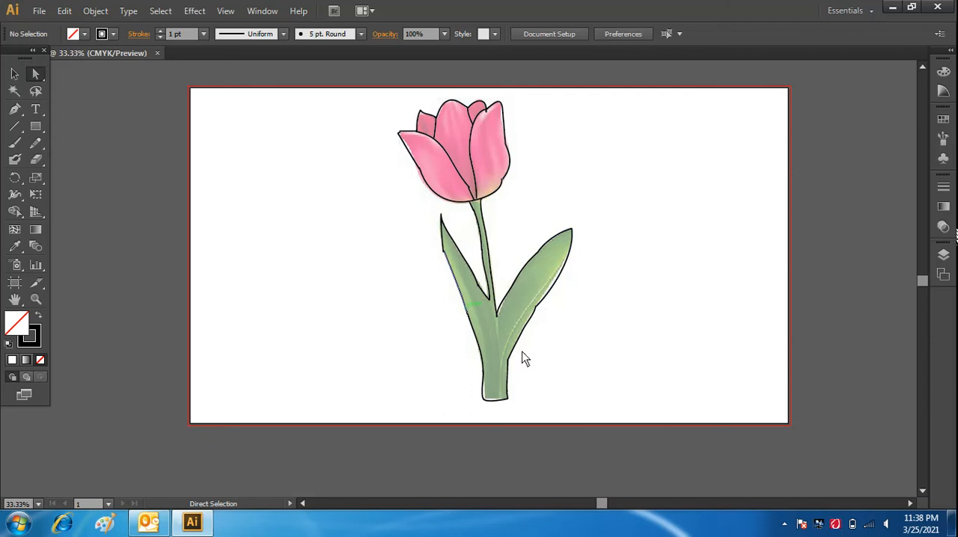
{"action": "left_click", "coordinate": [443, 250]}
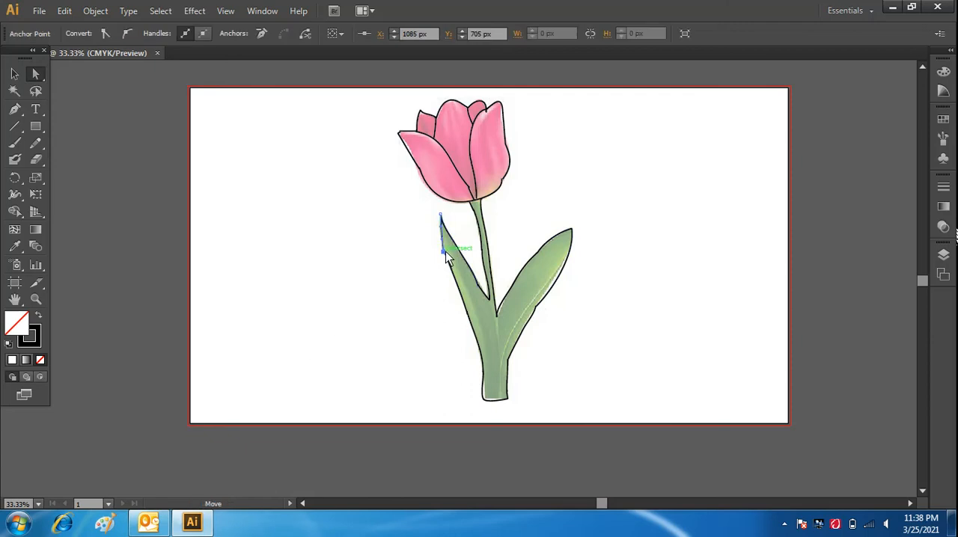
{"action": "left_click", "coordinate": [423, 266]}
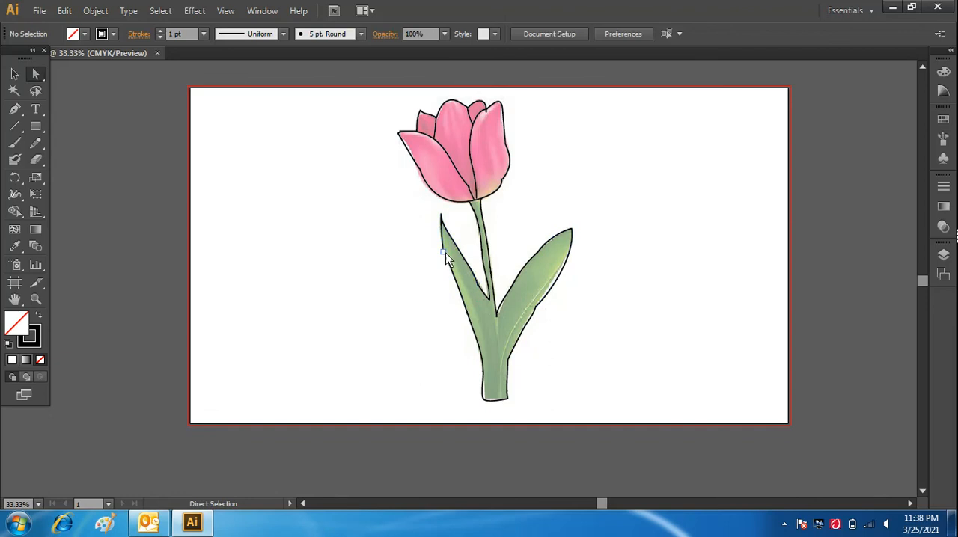
{"action": "left_click", "coordinate": [444, 251]}
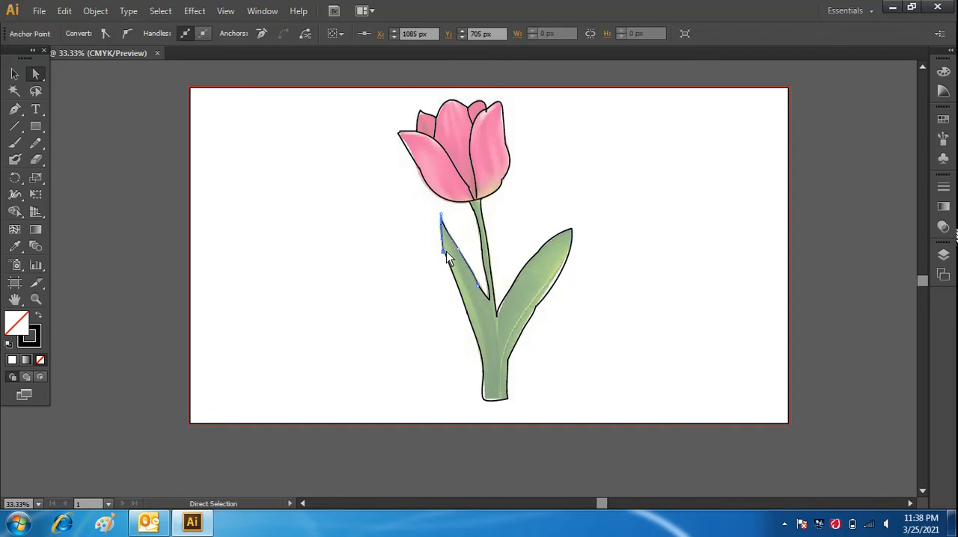
{"action": "left_click", "coordinate": [428, 286]}
{"action": "left_click_drag", "start_coordinate": [441, 252], "coordinate": [448, 252]}
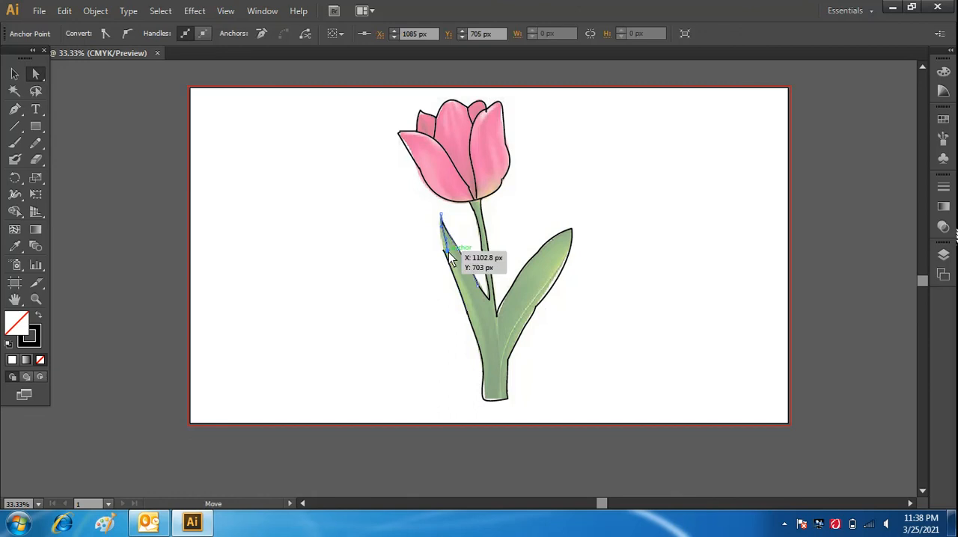
{"action": "key", "text": "ctrl+z"}
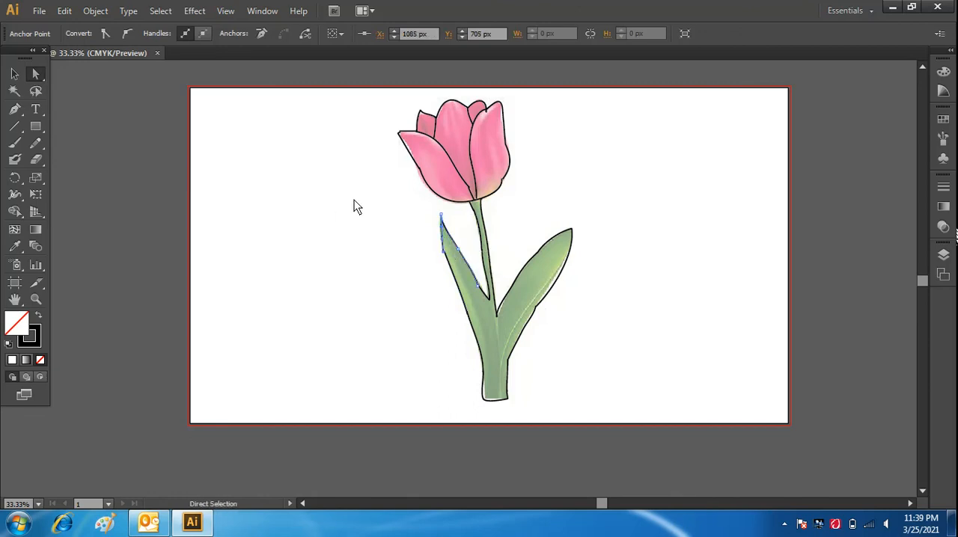
Group all the traced tulip strokes and move the group off the reference image to the empty area left of it.
{"action": "left_click", "coordinate": [12, 75]}
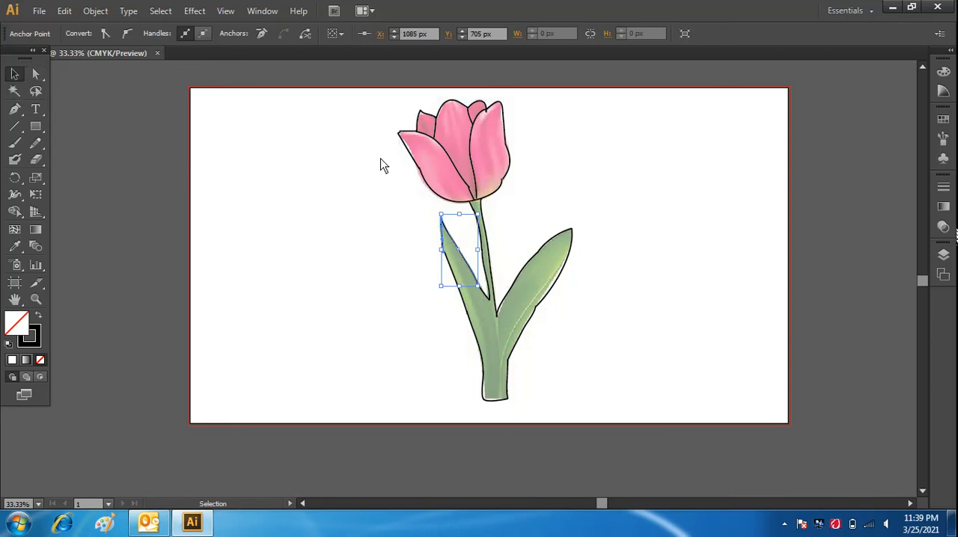
{"action": "left_click_drag", "start_coordinate": [376, 107], "coordinate": [602, 412]}
{"action": "right_click", "coordinate": [500, 303]}
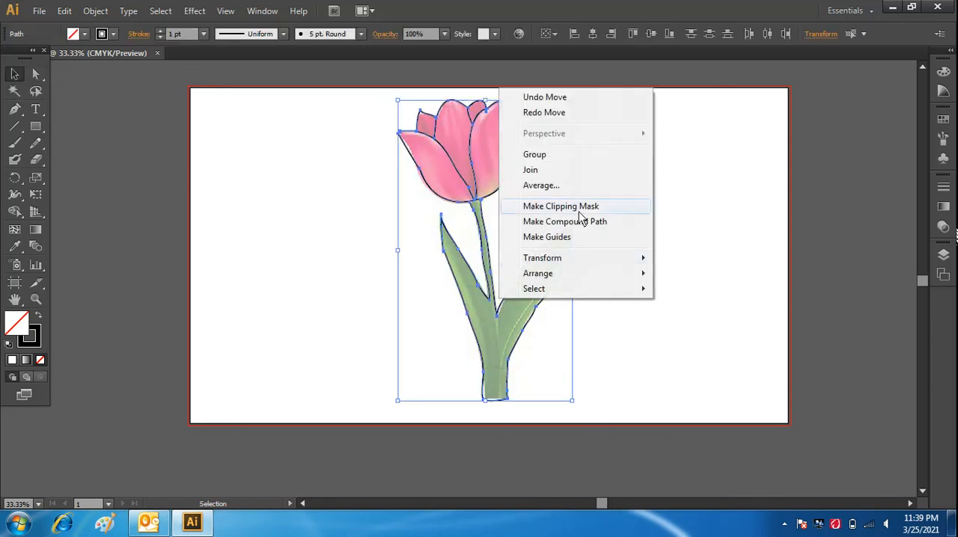
{"action": "left_click", "coordinate": [563, 163]}
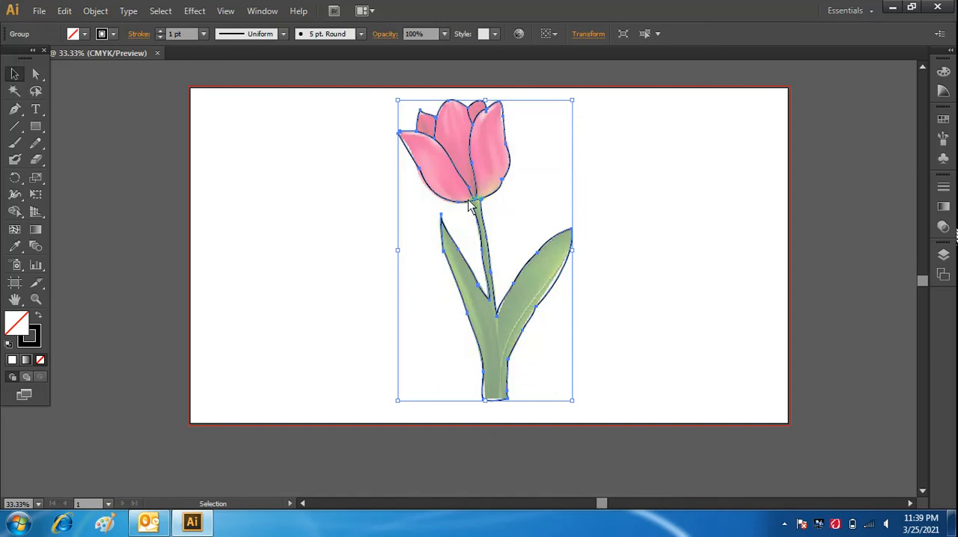
{"action": "mouse_move", "coordinate": [467, 208]}
{"action": "left_mouse_down"}
{"action": "mouse_move", "coordinate": [248, 222]}
{"action": "mouse_move", "coordinate": [250, 208]}
{"action": "left_mouse_up"}
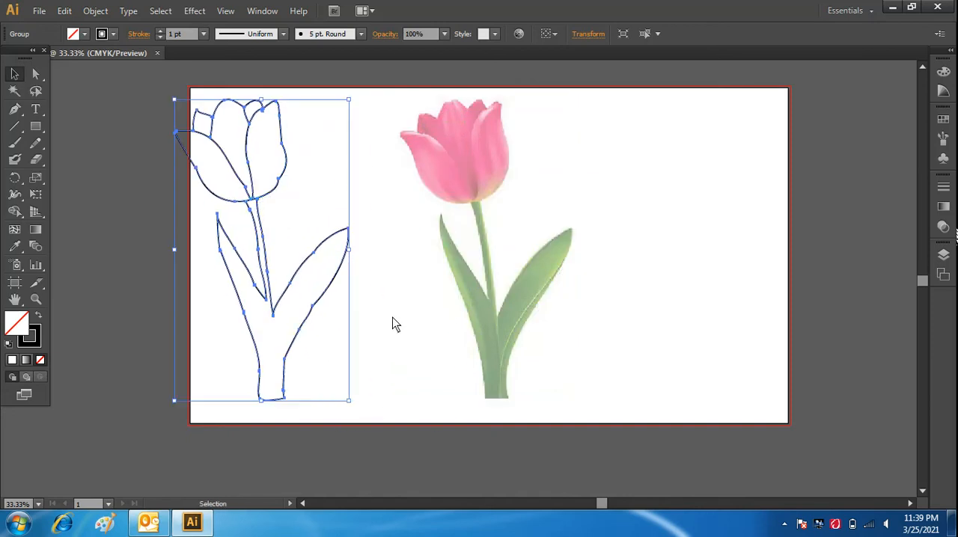
{"action": "left_click", "coordinate": [394, 319]}
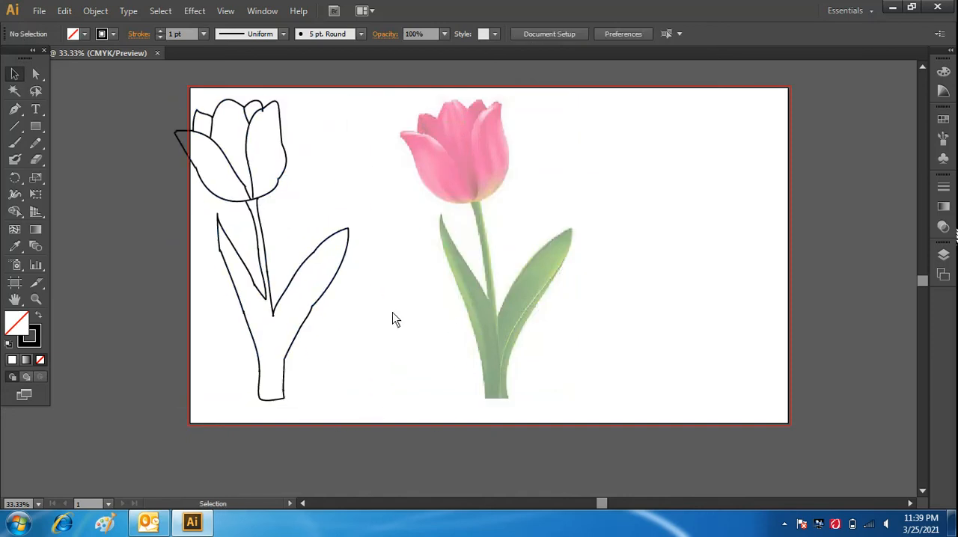
Scale the grouped tulip outline down proportionally to about three quarters of its size so it fits within the artboard.
{"action": "left_click", "coordinate": [321, 245]}
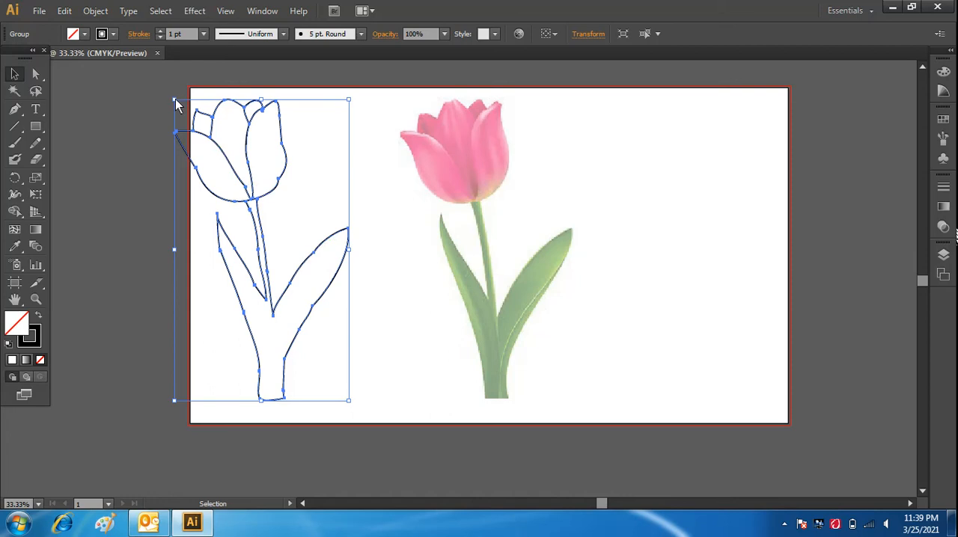
{"action": "mouse_move", "coordinate": [175, 102]}
{"action": "left_mouse_down"}
{"action": "mouse_move", "coordinate": [284, 215]}
{"action": "mouse_move", "coordinate": [283, 288]}
{"action": "left_mouse_up"}
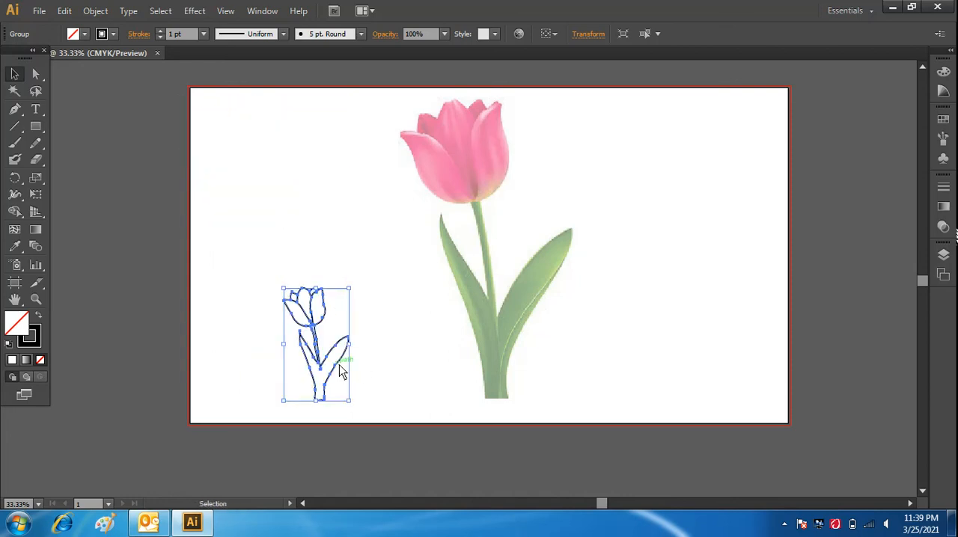
{"action": "left_click", "coordinate": [381, 357]}
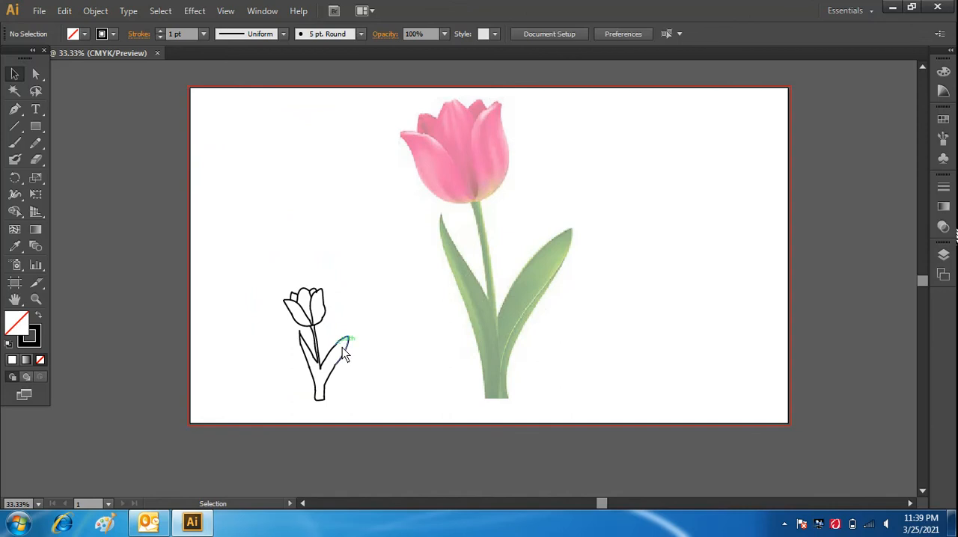
{"action": "left_click", "coordinate": [344, 350]}
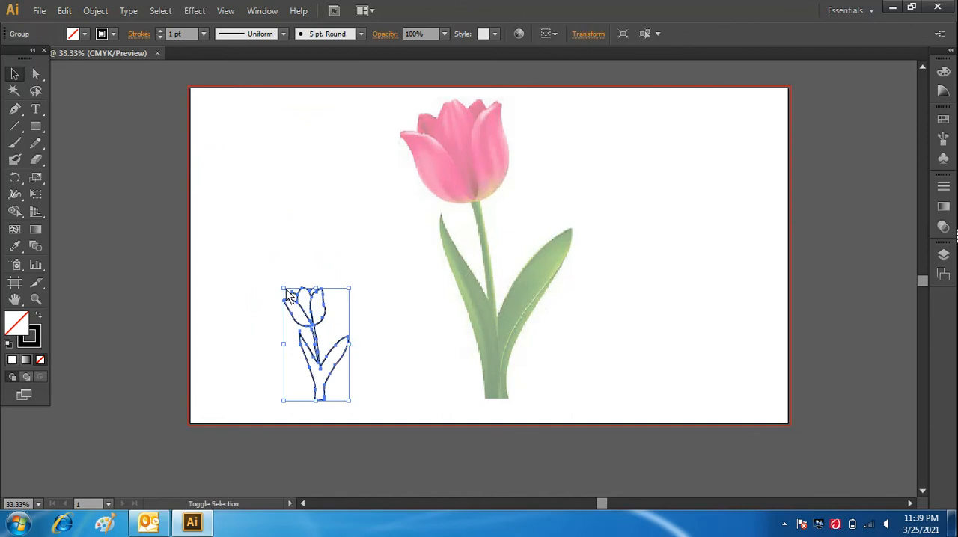
{"action": "left_click_drag", "start_coordinate": [286, 292], "coordinate": [224, 164]}
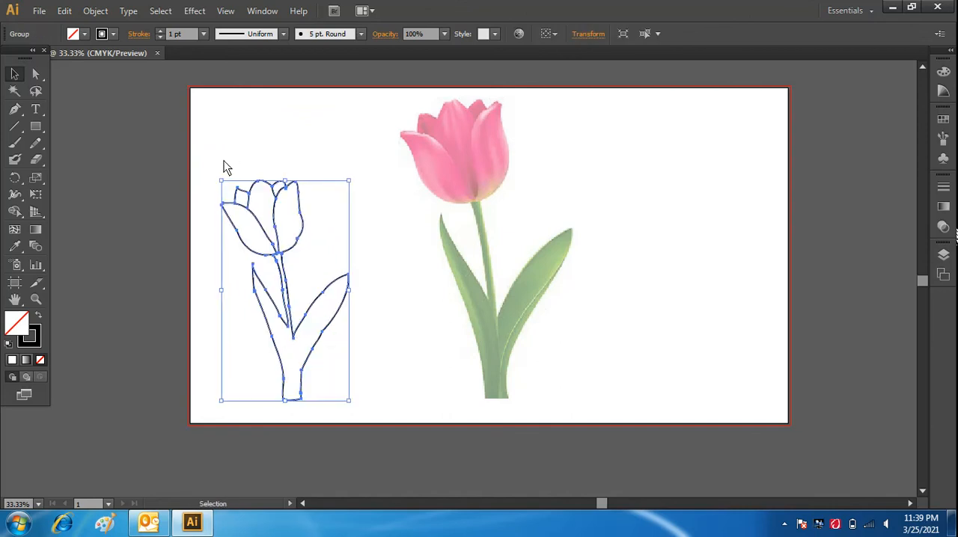
Draw the right leaf's curved midrib with the Pen tool, from the leaf tip down to the bottom of the stem.
{"action": "left_click", "coordinate": [16, 111]}
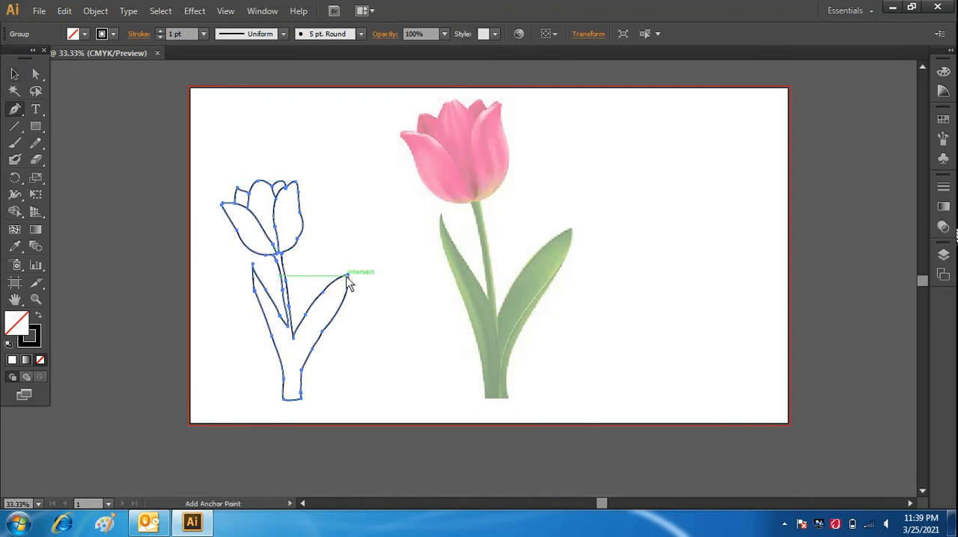
{"action": "left_click", "coordinate": [347, 277]}
{"action": "left_click", "coordinate": [345, 275]}
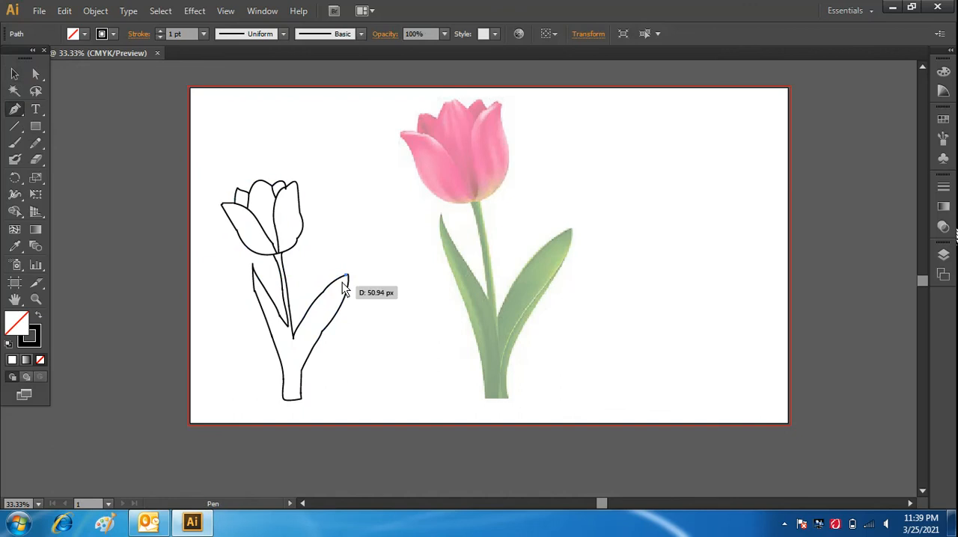
{"action": "left_click_drag", "start_coordinate": [298, 349], "coordinate": [292, 377]}
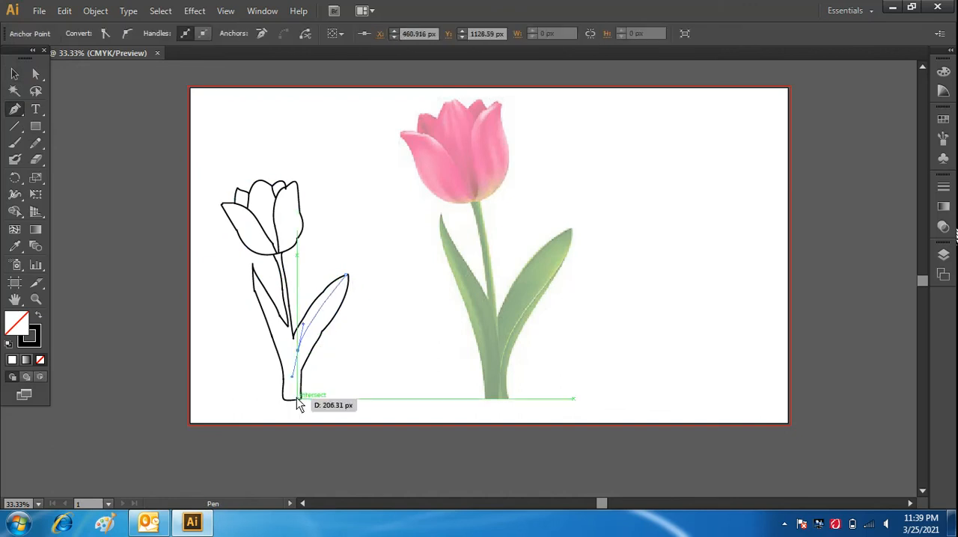
{"action": "left_click", "coordinate": [297, 398]}
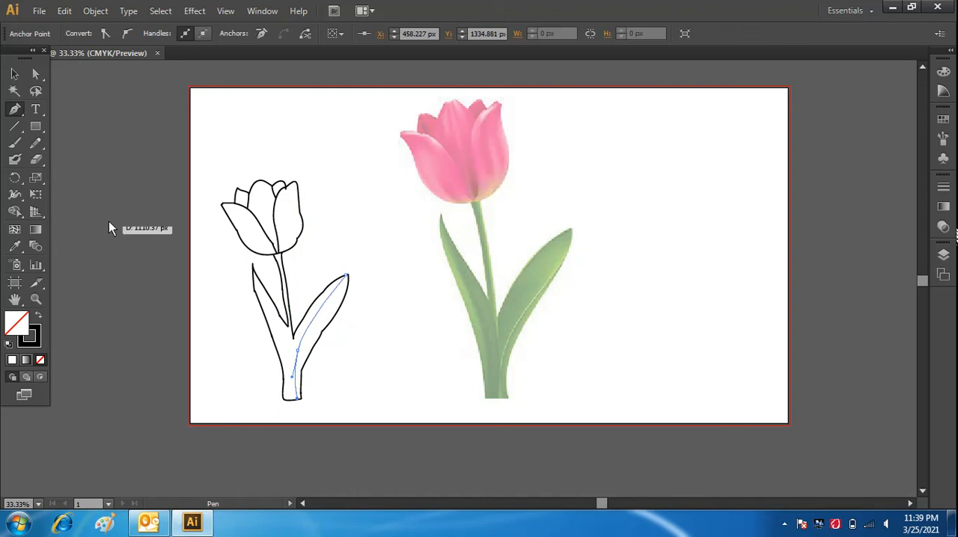
{"action": "left_click", "coordinate": [14, 73]}
{"action": "left_click", "coordinate": [389, 263]}
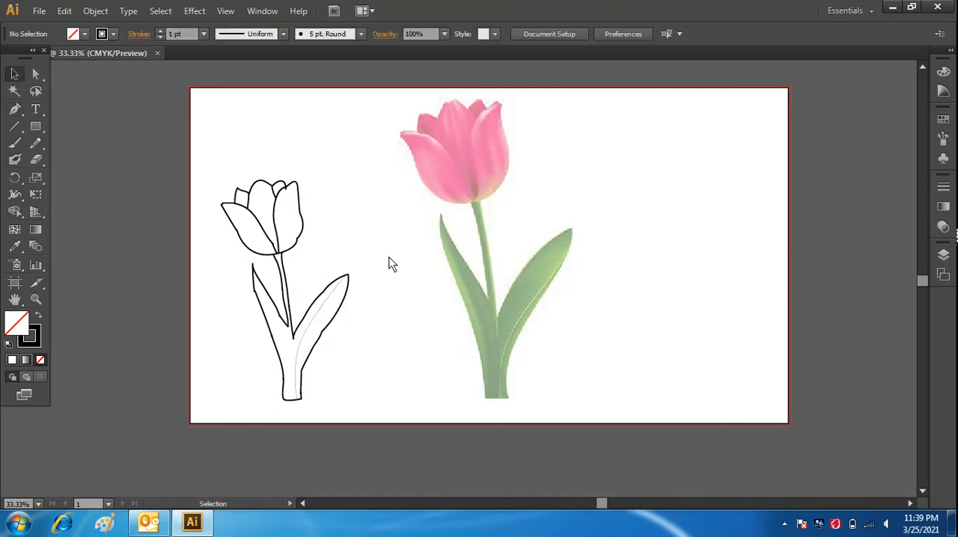
Set the stroke weight of the right leaf's midrib line to 2 pt.
{"action": "left_click", "coordinate": [315, 321]}
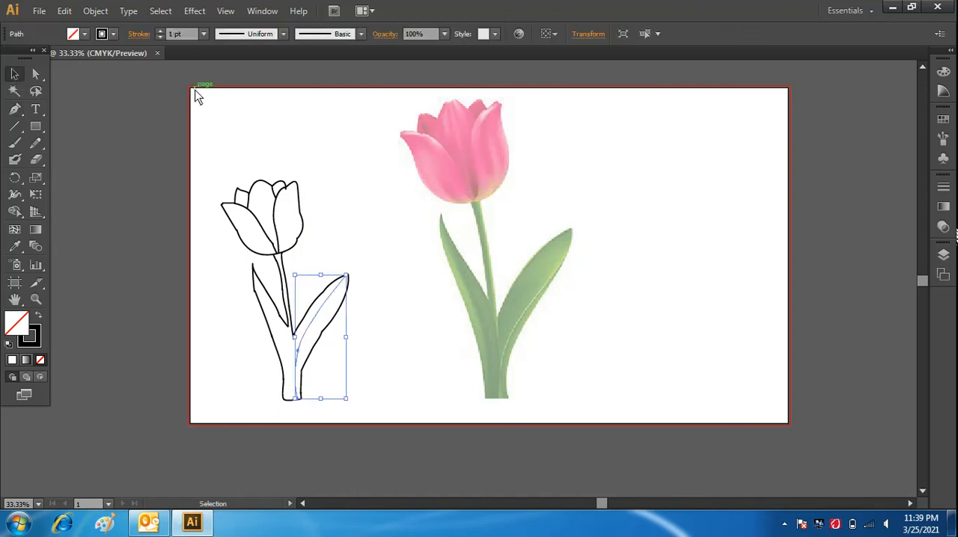
{"action": "left_click", "coordinate": [201, 35]}
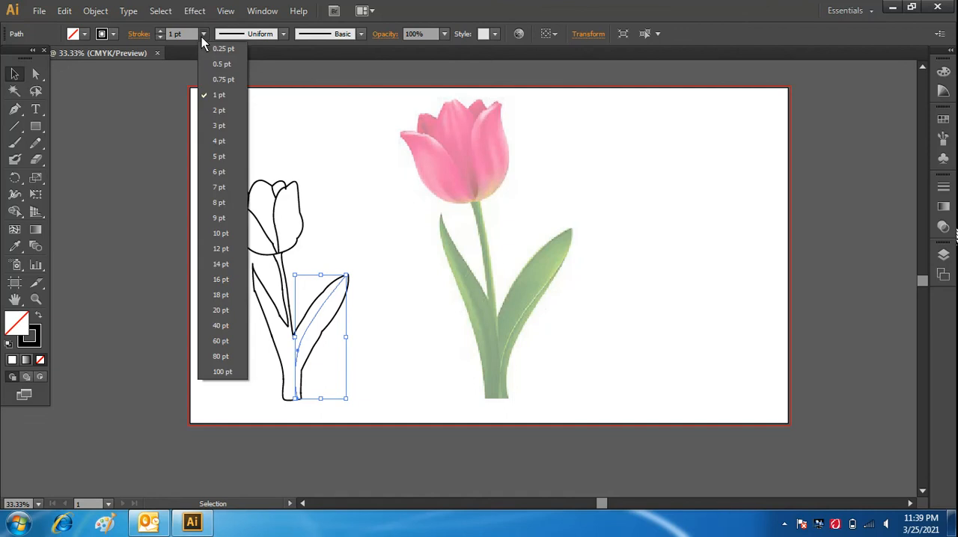
{"action": "left_click", "coordinate": [210, 114]}
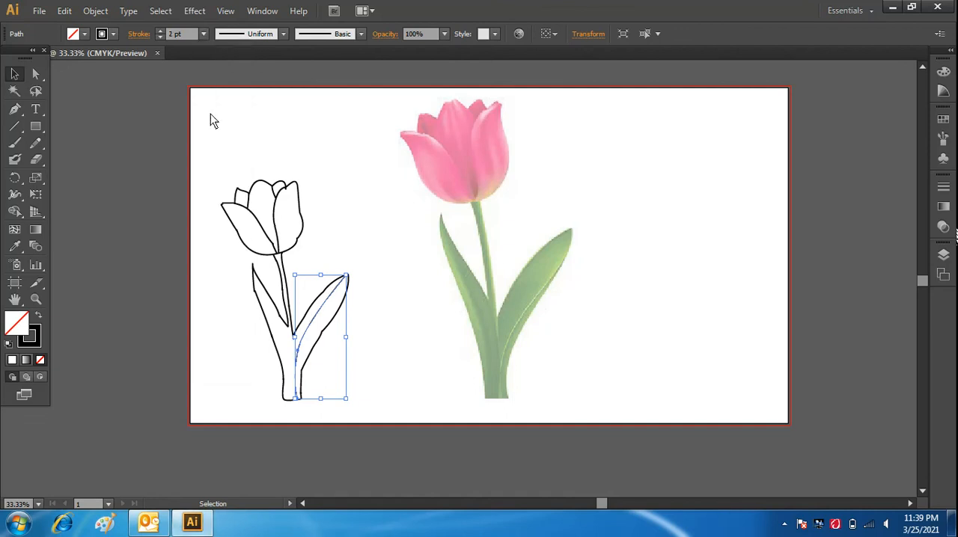
{"action": "left_click", "coordinate": [351, 344]}
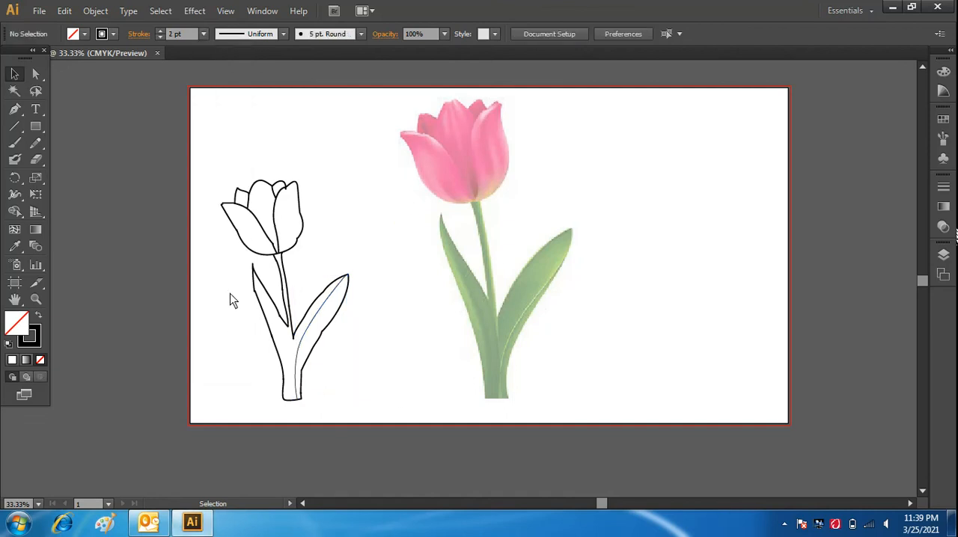
Draw the left leaf's midrib with the Pen tool from its tip to the stem's bottom, redoing the last segment as a curve.
{"action": "left_click", "coordinate": [15, 109]}
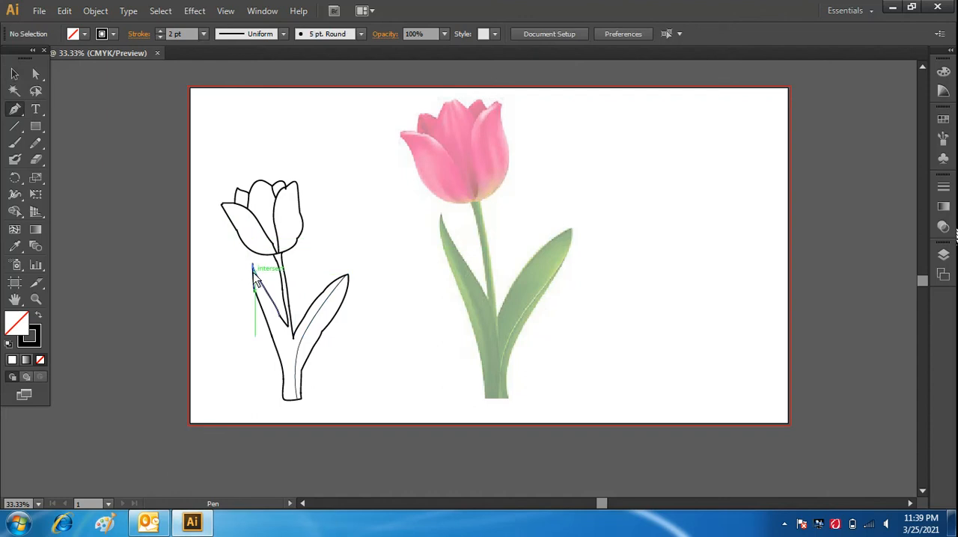
{"action": "left_click", "coordinate": [254, 269]}
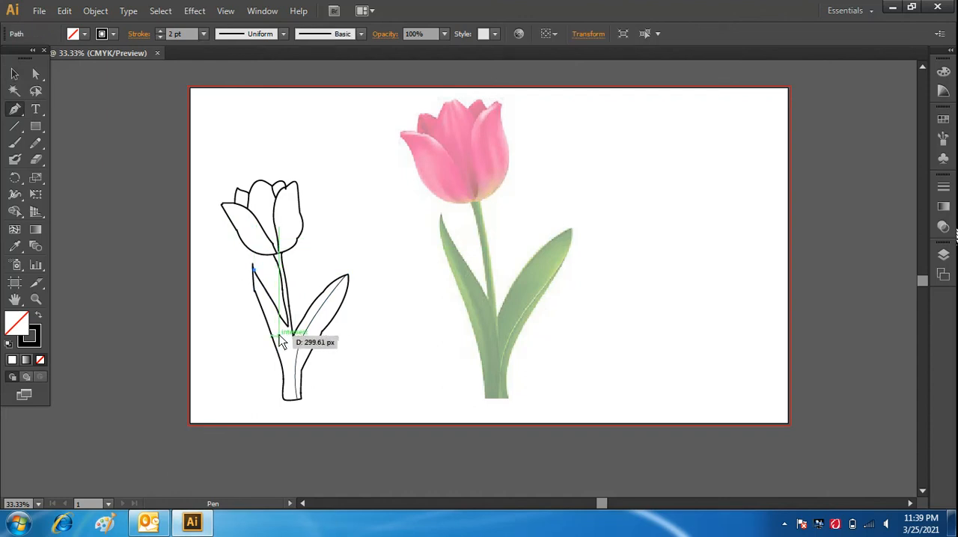
{"action": "left_click", "coordinate": [278, 336]}
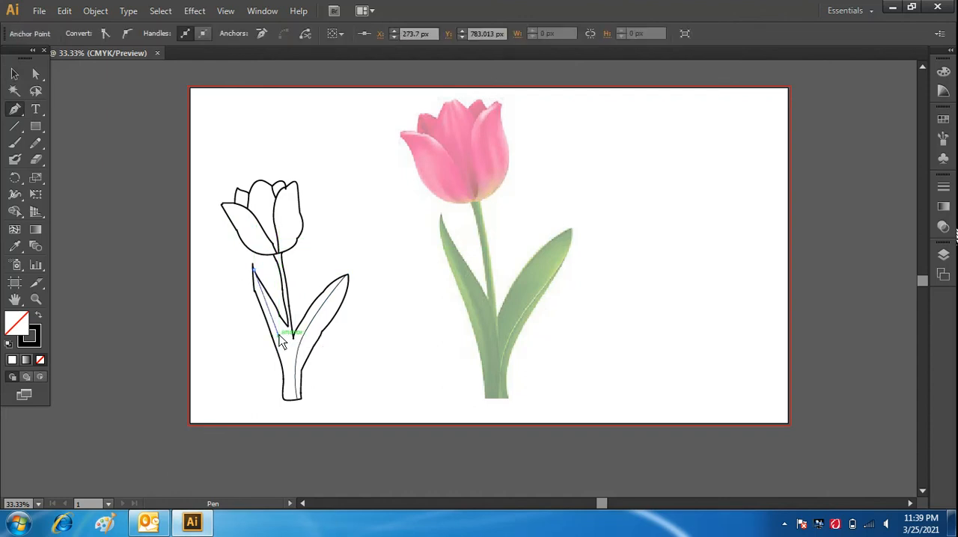
{"action": "left_click", "coordinate": [287, 400]}
{"action": "key", "text": "ctrl"}
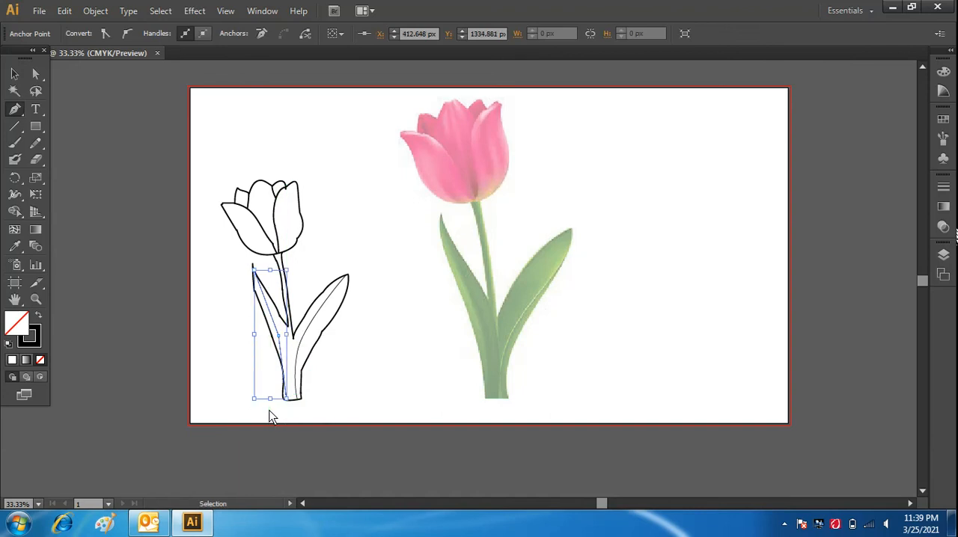
{"action": "key", "text": "ctrl+z"}
{"action": "left_click_drag", "start_coordinate": [288, 400], "coordinate": [277, 423]}
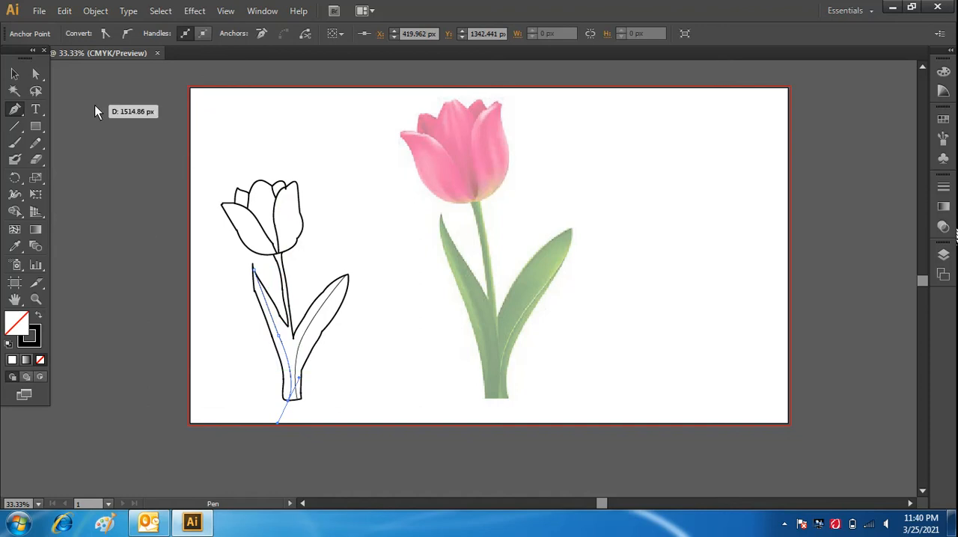
{"action": "left_click", "coordinate": [15, 74]}
{"action": "left_click", "coordinate": [383, 307]}
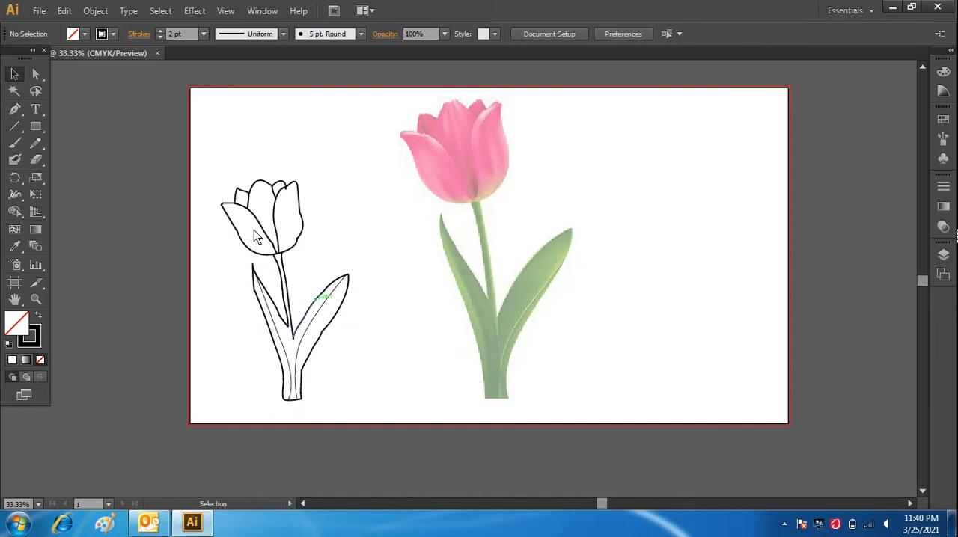
Group the tulip outline together with both leaf midrib lines.
{"action": "left_click_drag", "start_coordinate": [202, 157], "coordinate": [397, 413]}
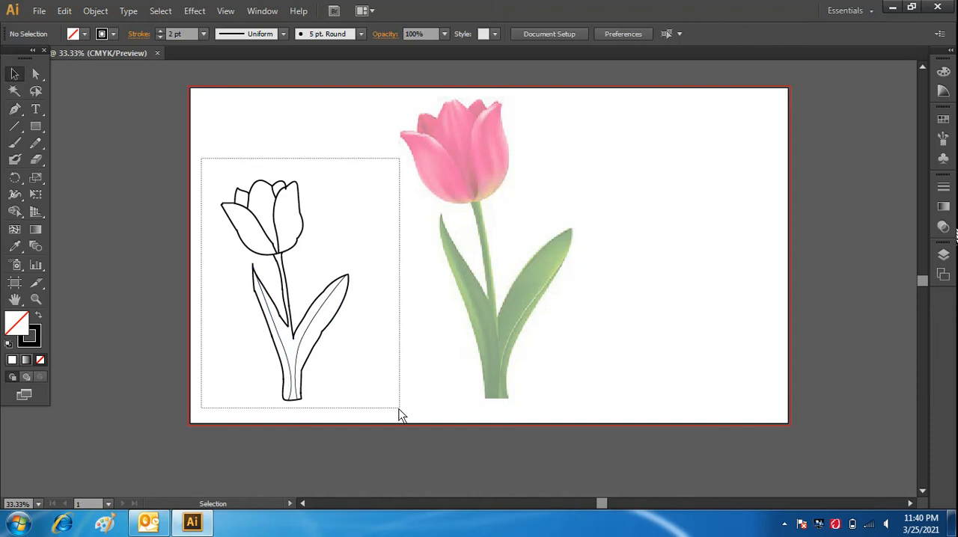
{"action": "right_click", "coordinate": [261, 281]}
{"action": "left_click", "coordinate": [315, 342]}
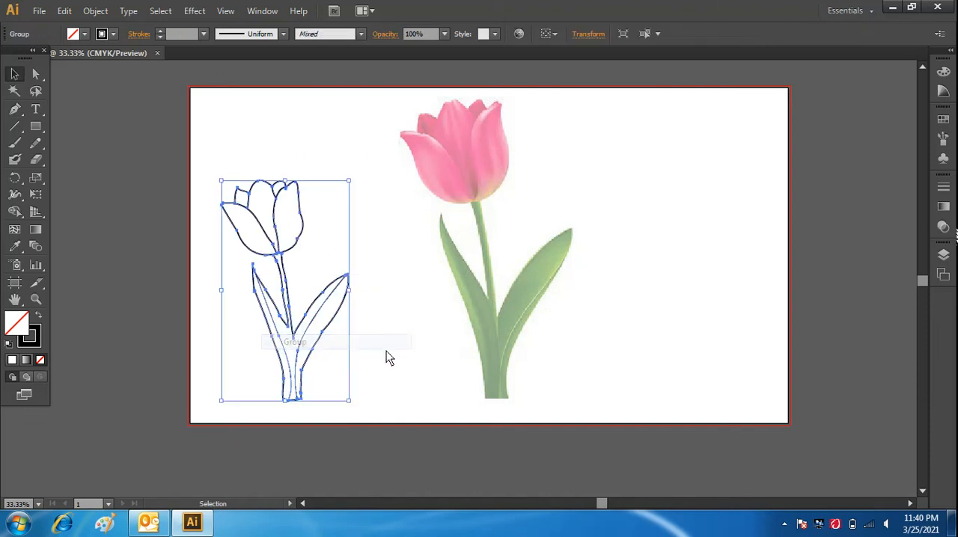
{"action": "left_click", "coordinate": [602, 378]}
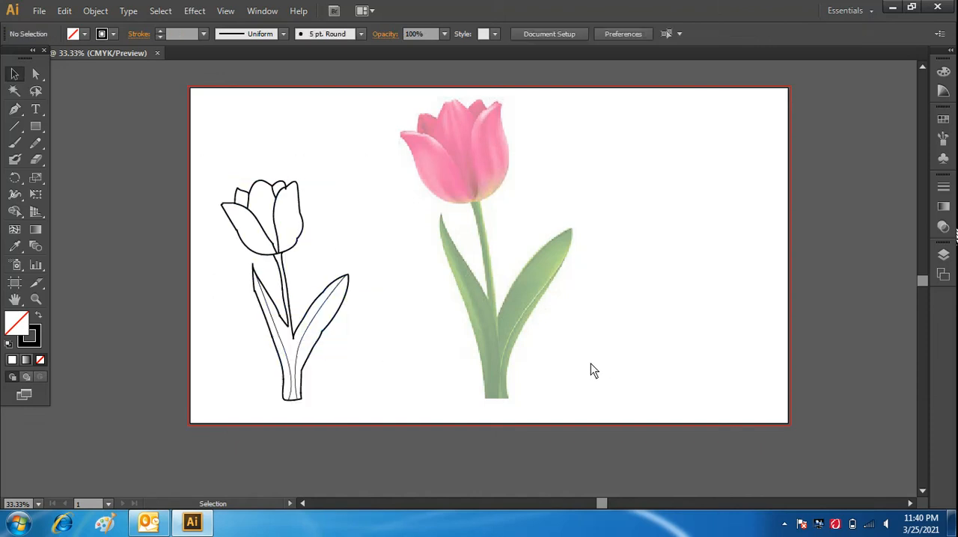
Unlock all objects and delete the semi-transparent tulip reference image.
{"action": "left_click", "coordinate": [88, 13]}
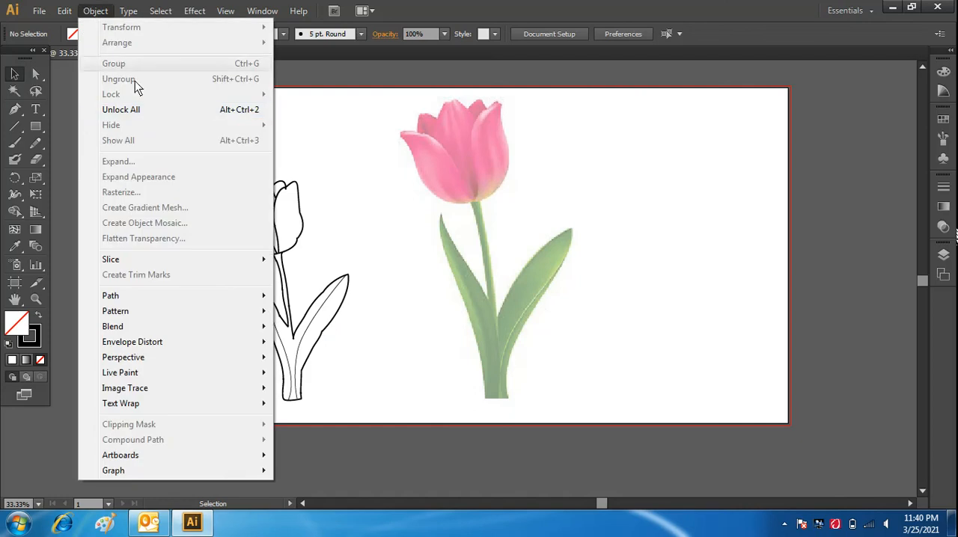
{"action": "left_click", "coordinate": [180, 111]}
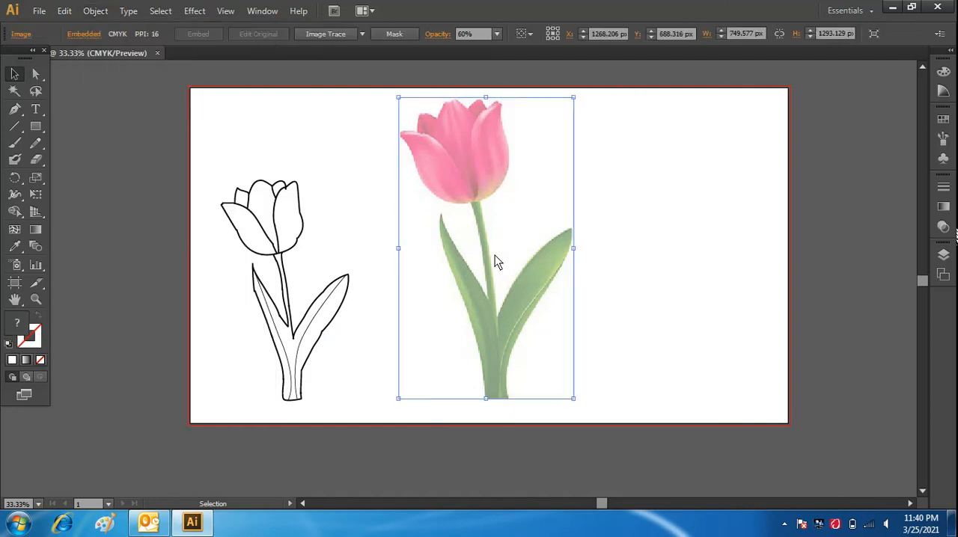
{"action": "key", "text": "Delete"}
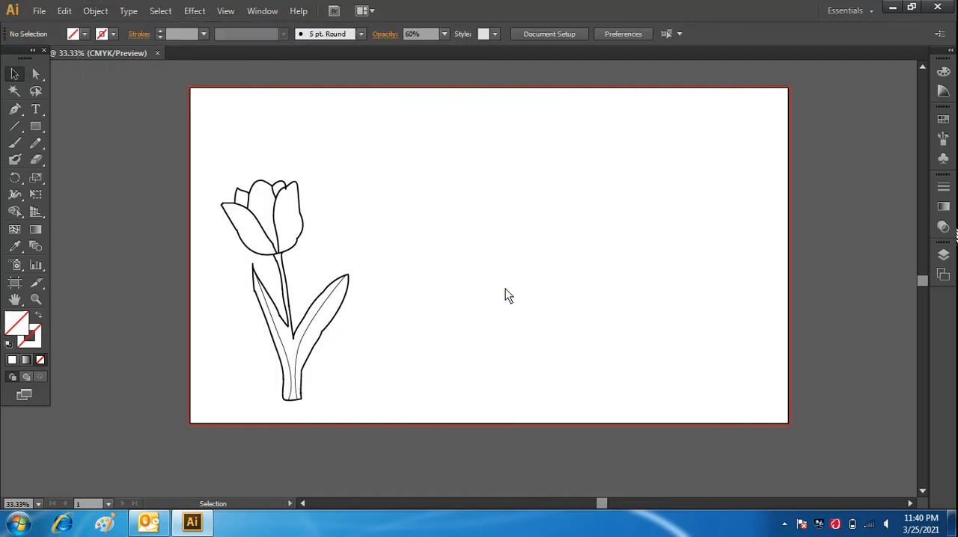
Scale the grouped tulip drawing down proportionally to about half its size and move it near the artboard's right edge.
{"action": "left_click", "coordinate": [327, 302]}
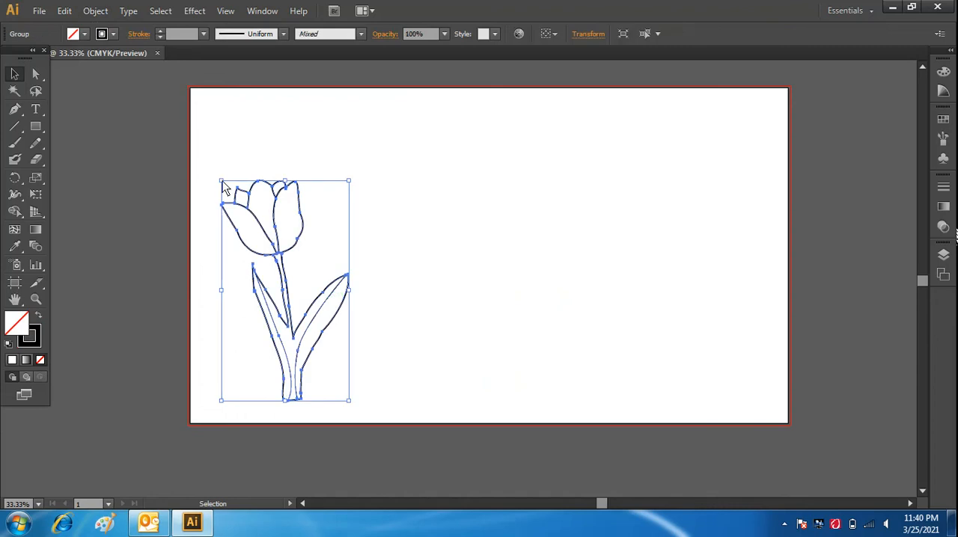
{"action": "left_click_drag", "start_coordinate": [221, 181], "coordinate": [291, 246]}
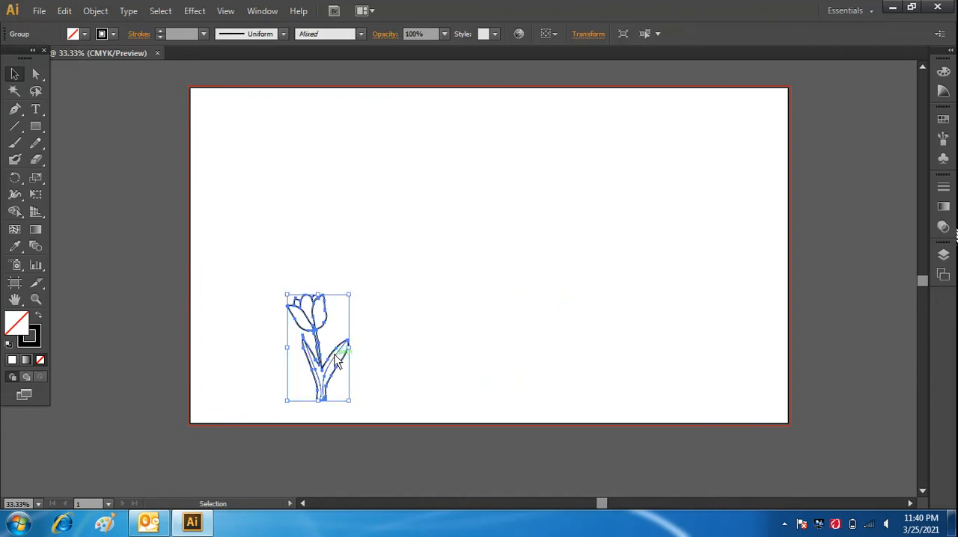
{"action": "left_click_drag", "start_coordinate": [340, 350], "coordinate": [711, 223]}
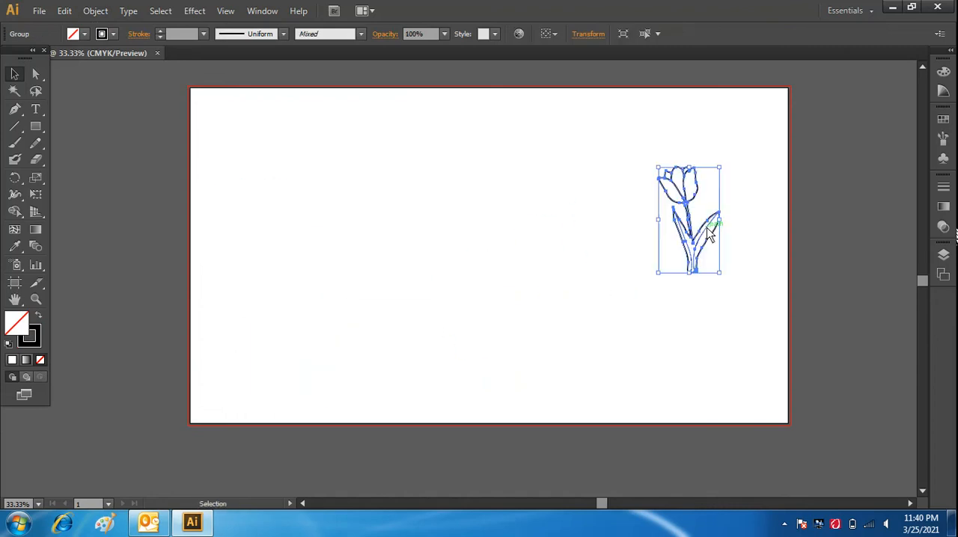
{"action": "left_click", "coordinate": [496, 209]}
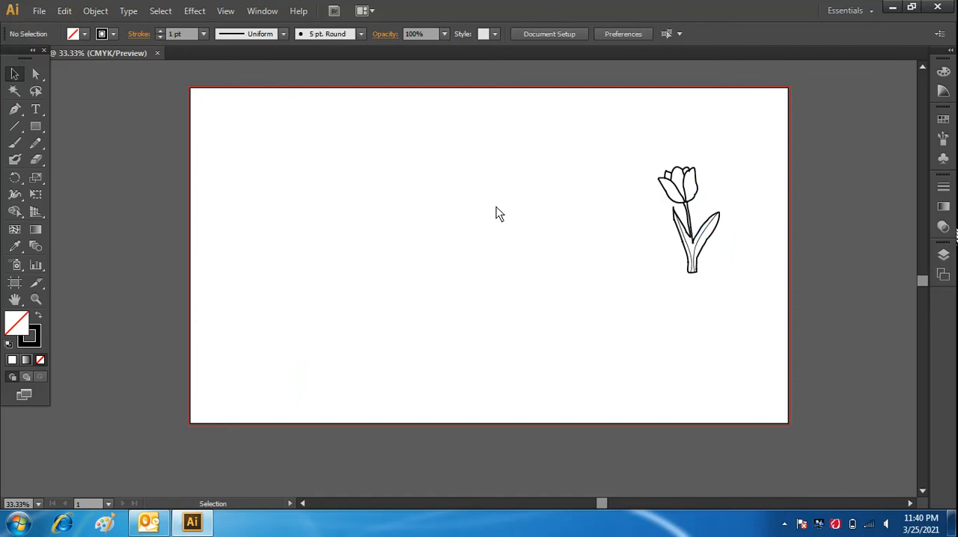
Draw an unfilled circle with the Ellipse tool in the middle of the artboard and give it a 2 pt stroke.
{"action": "left_click", "coordinate": [36, 128], "text": "alt"}
{"action": "left_click", "coordinate": [36, 129], "text": "alt"}
{"action": "left_click", "coordinate": [315, 171]}
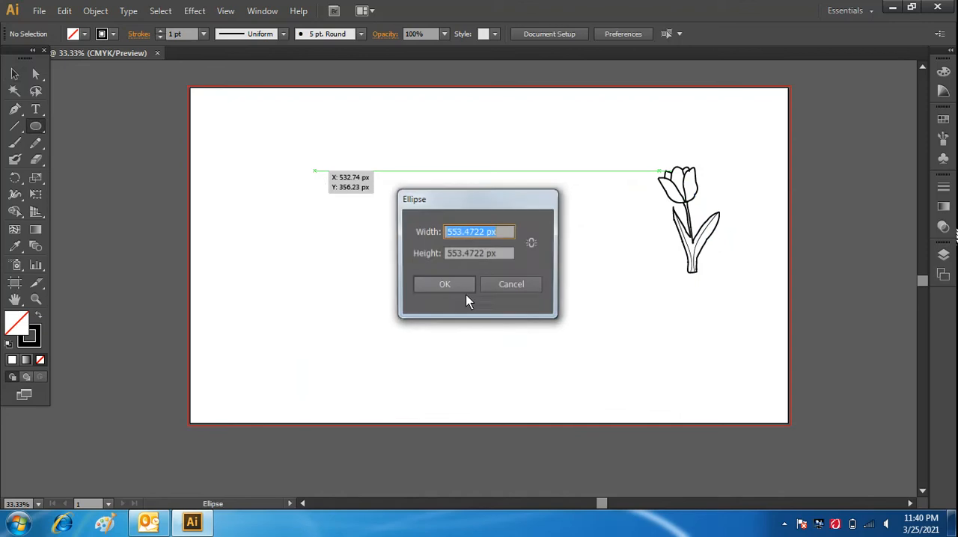
{"action": "left_click", "coordinate": [500, 288]}
{"action": "left_click", "coordinate": [348, 155]}
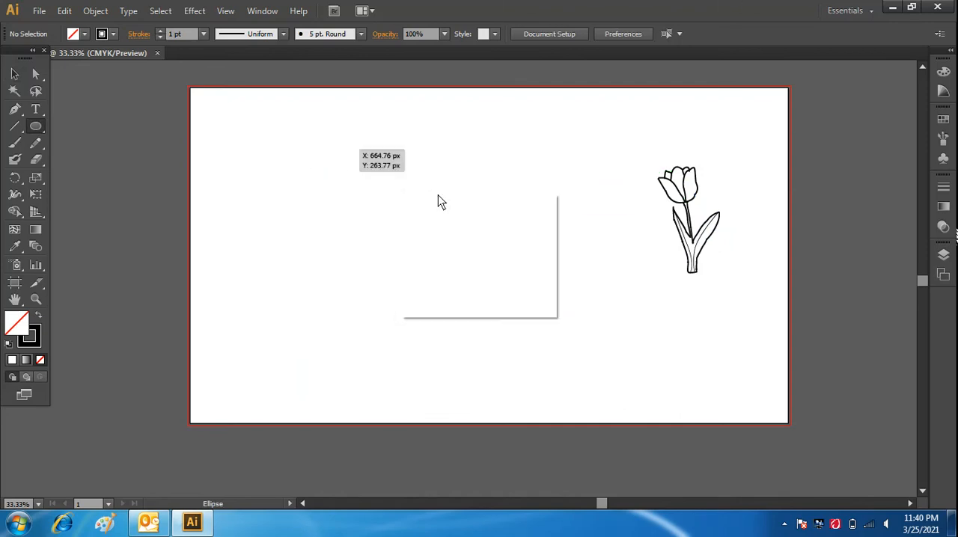
{"action": "left_click", "coordinate": [515, 288]}
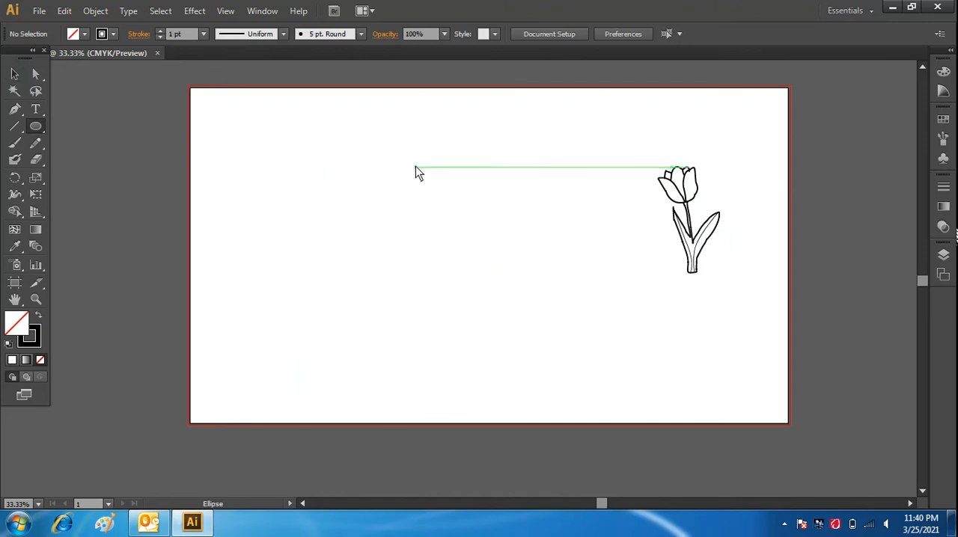
{"action": "left_click_drag", "start_coordinate": [415, 167], "coordinate": [575, 327]}
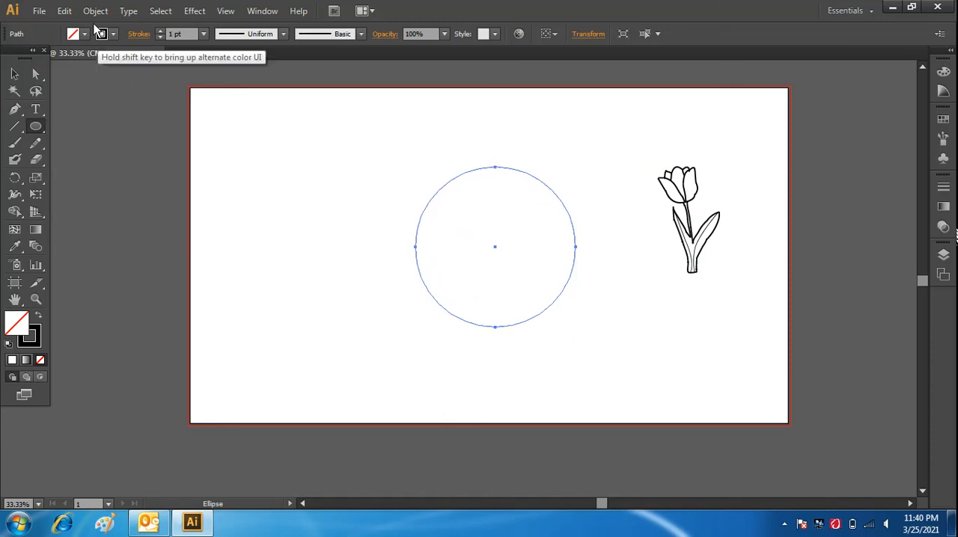
{"action": "left_click", "coordinate": [202, 33]}
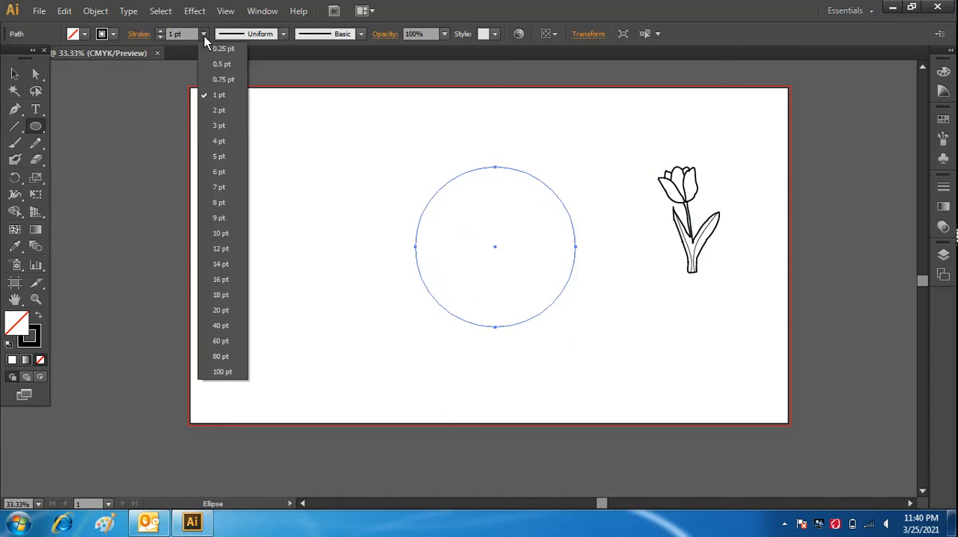
{"action": "left_click", "coordinate": [222, 114]}
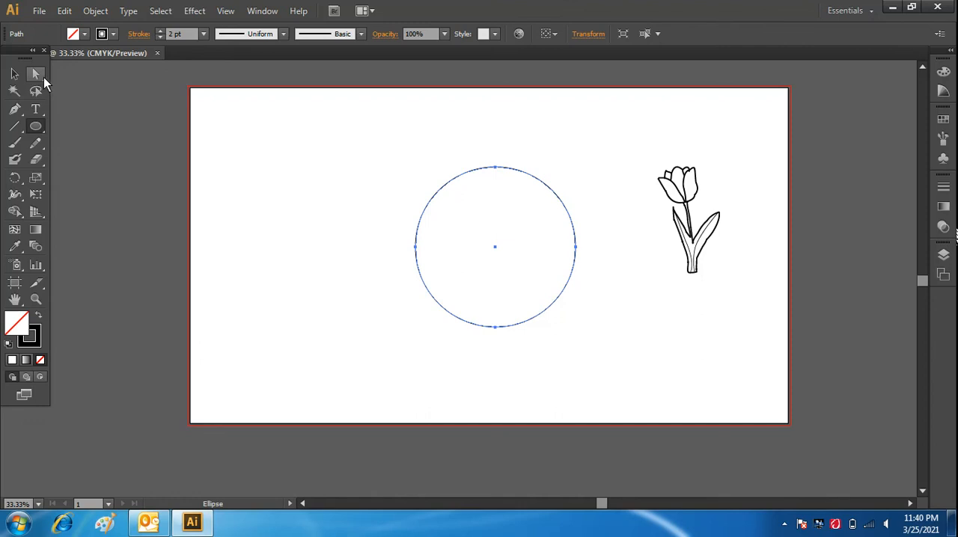
Add the text "TULIPS PHOTO" along the circle, starting at its upper-left part, with the Type on a Path tool.
{"action": "left_click", "coordinate": [39, 105], "text": "alt"}
{"action": "left_click", "coordinate": [39, 105], "text": "alt"}
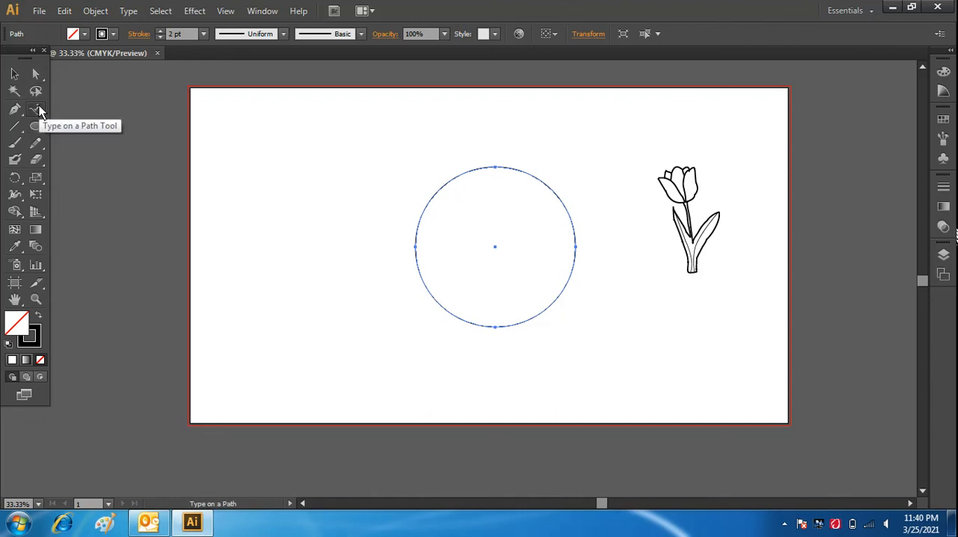
{"action": "left_click", "coordinate": [432, 197]}
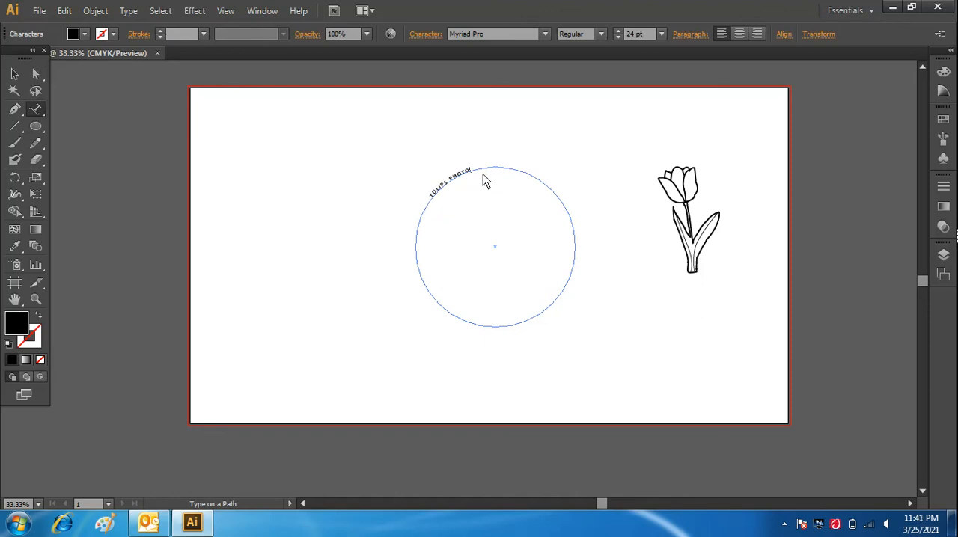
Change the font of the whole "TULIPS PHOTO" text to Playfair Display.
{"action": "left_click_drag", "start_coordinate": [474, 173], "coordinate": [437, 207]}
{"action": "left_click", "coordinate": [487, 35]}
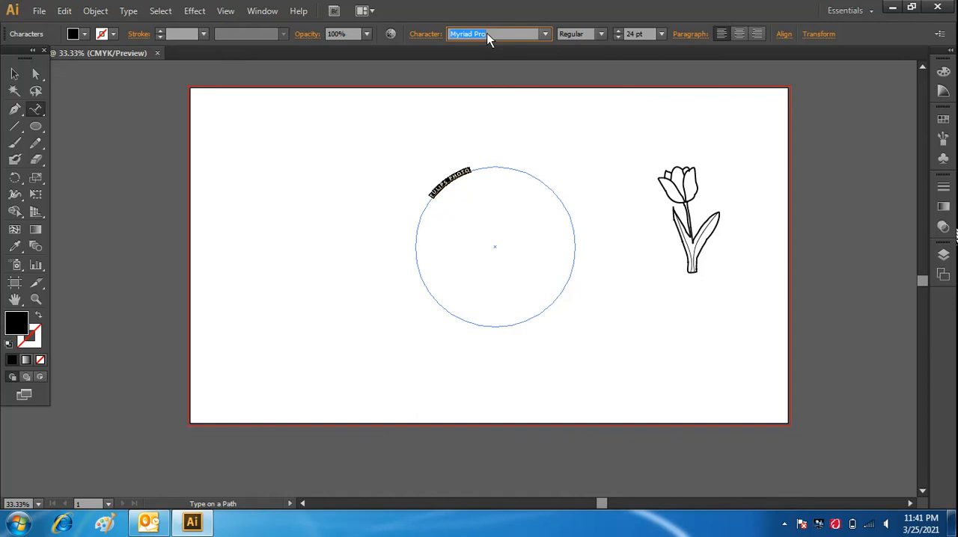
{"action": "key", "text": "Down"}
{"action": "type", "text": "b"}
{"action": "key", "text": "BackSpace"}
{"action": "type", "text": "b"}
{"action": "key", "text": "BackSpace"}
{"action": "type", "text": "Playfair Display"}
Enlarge the "TULIPS PHOTO" text to 60 pt and finish editing it.
{"action": "left_click", "coordinate": [600, 34]}
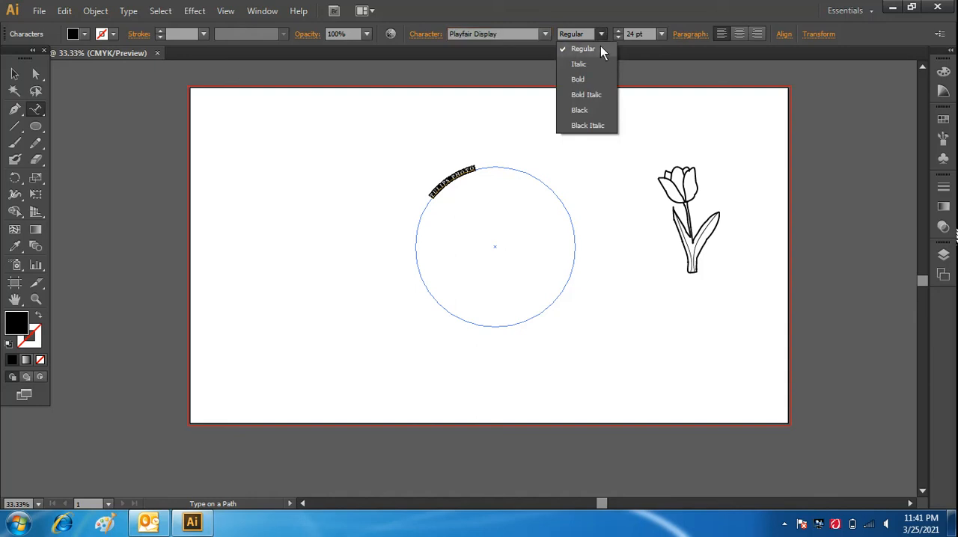
{"action": "left_click", "coordinate": [662, 34]}
{"action": "left_click", "coordinate": [662, 33]}
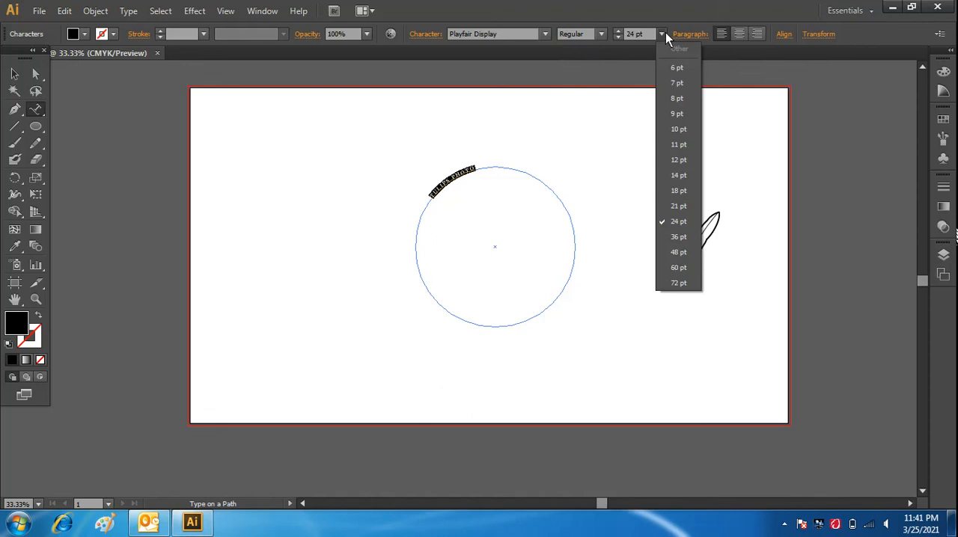
{"action": "left_click", "coordinate": [676, 254]}
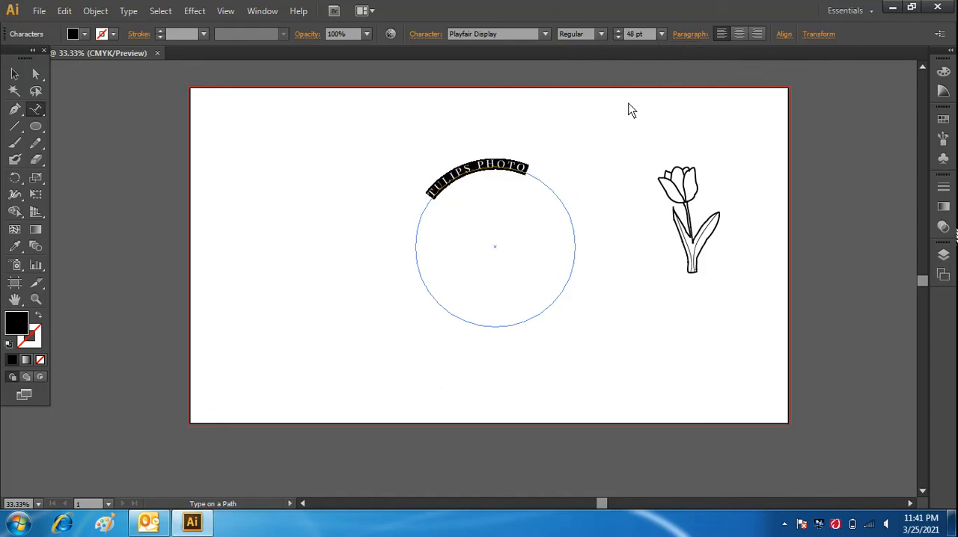
{"action": "left_click", "coordinate": [662, 33]}
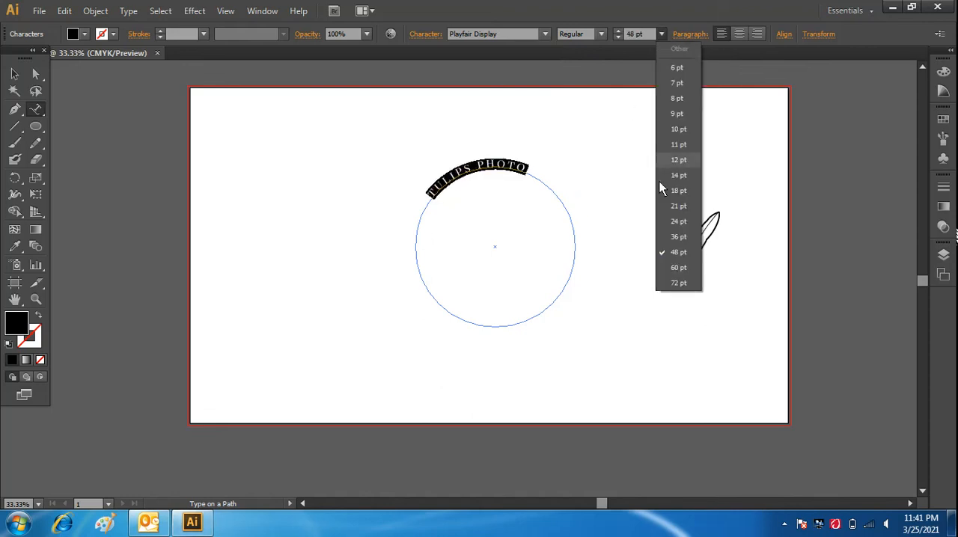
{"action": "left_click", "coordinate": [668, 268]}
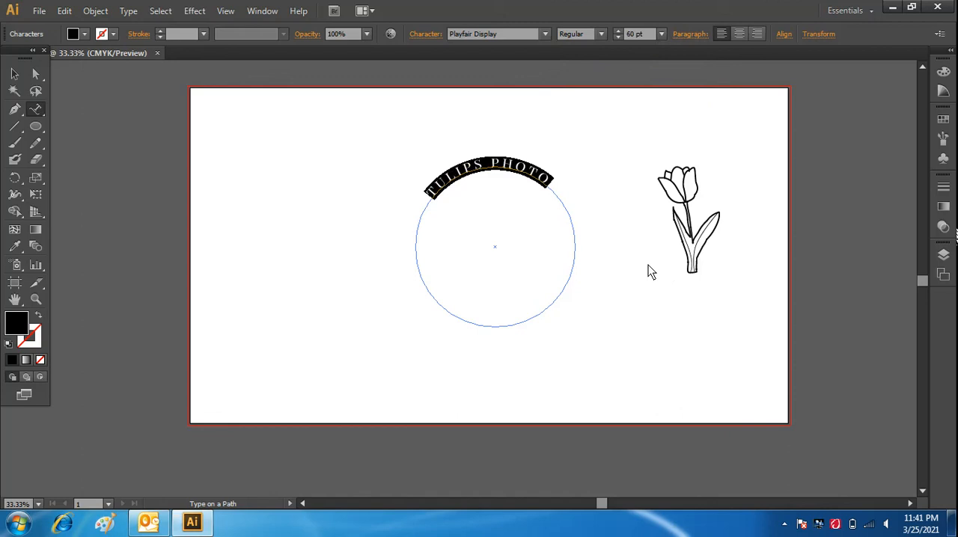
{"action": "left_click", "coordinate": [14, 74]}
{"action": "left_click", "coordinate": [360, 347]}
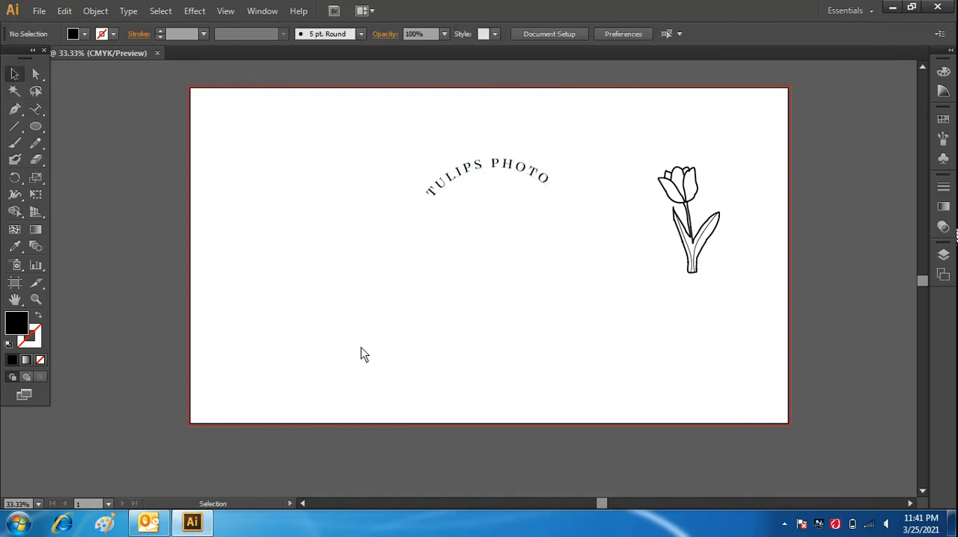
Shift the "TULIPS PHOTO" text slightly clockwise along its circle to centre it over the top.
{"action": "left_click", "coordinate": [526, 174]}
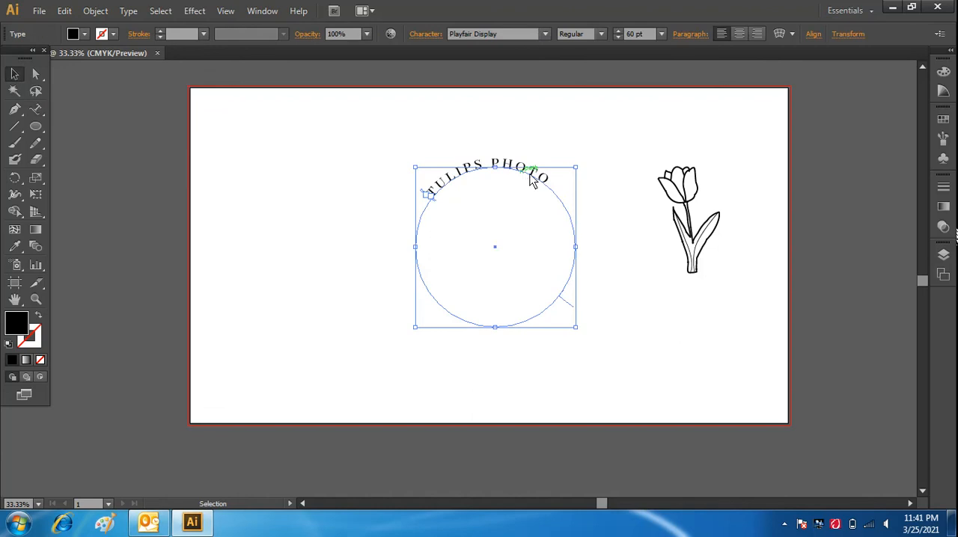
{"action": "left_click_drag", "start_coordinate": [570, 305], "coordinate": [560, 314]}
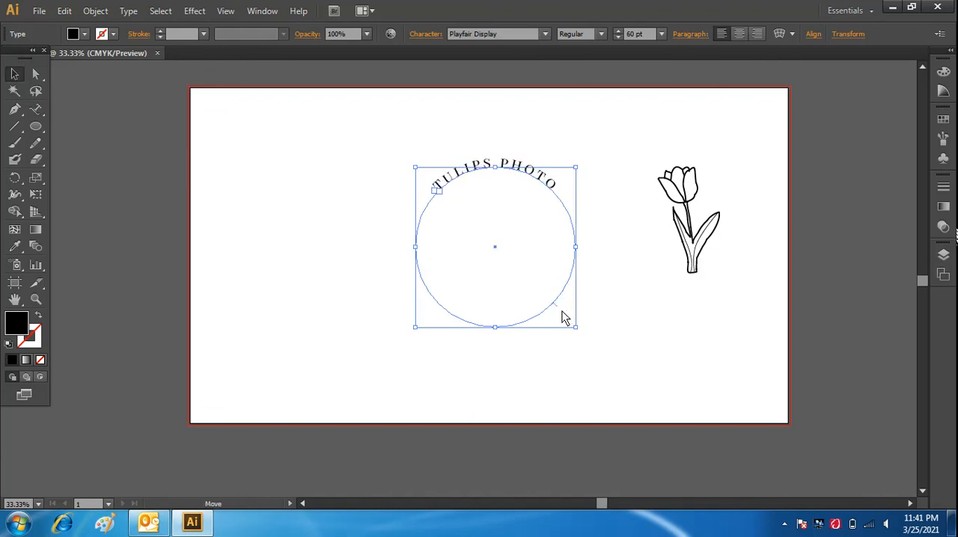
{"action": "left_click", "coordinate": [635, 319]}
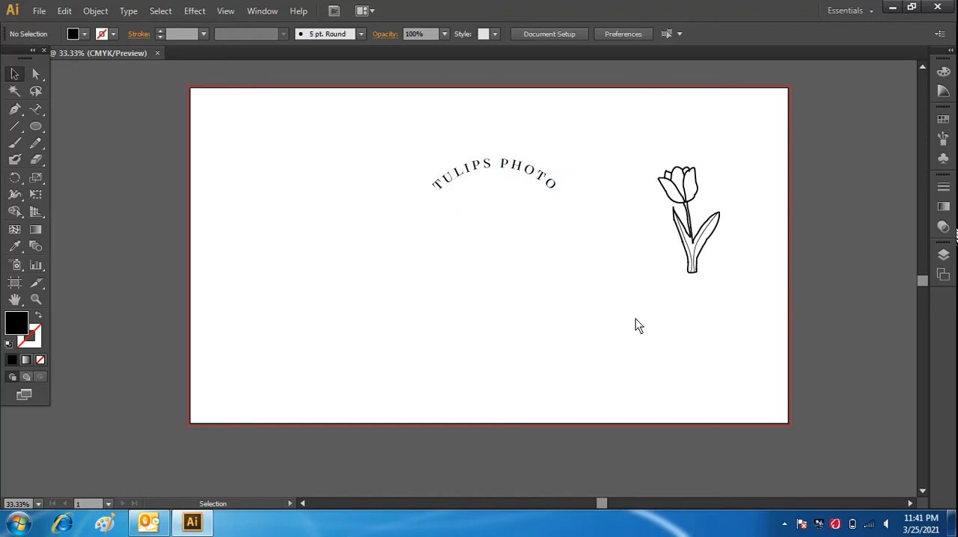
Duplicate the circular "TULIPS PHOTO" text in place and rotate the copy 180° to the bottom of the circle.
{"action": "left_click", "coordinate": [558, 202]}
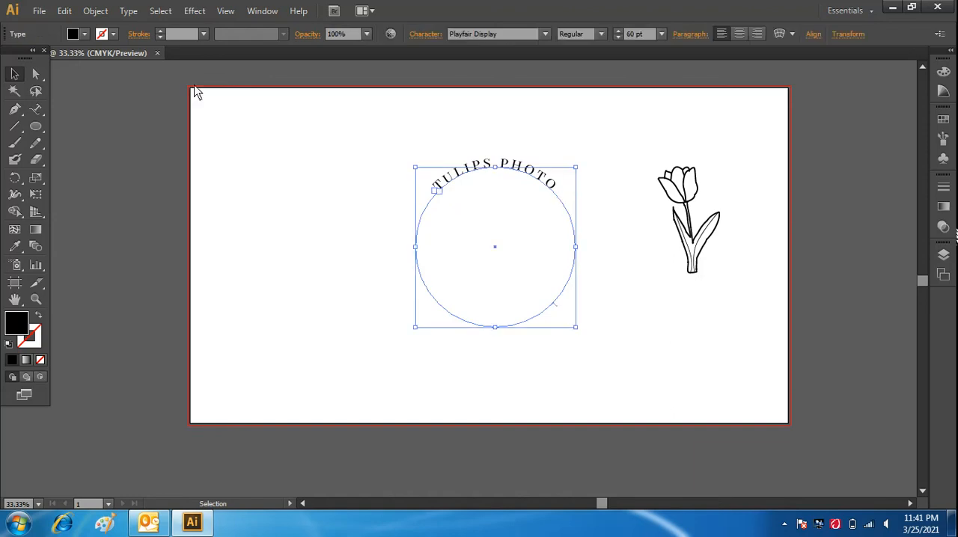
{"action": "left_click", "coordinate": [64, 12]}
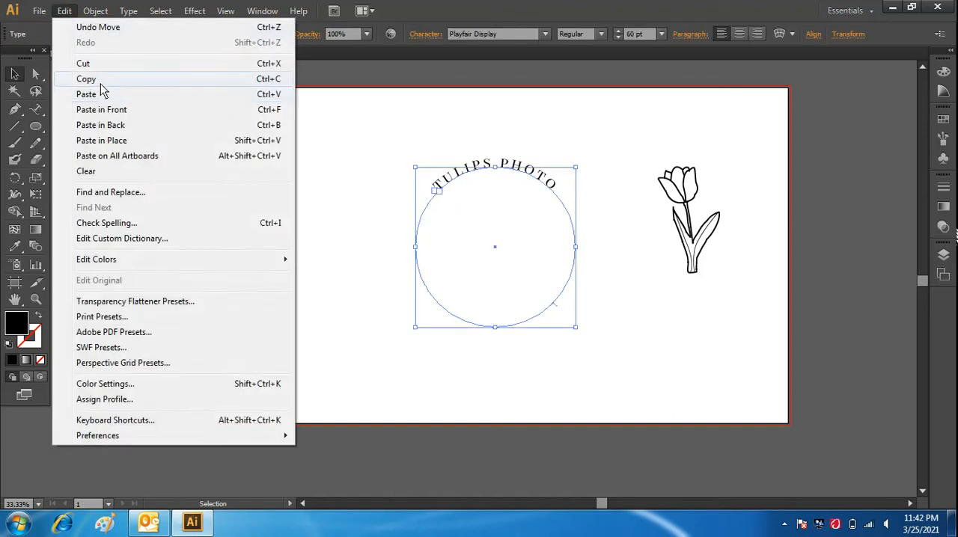
{"action": "left_click", "coordinate": [100, 80]}
{"action": "left_click", "coordinate": [64, 10]}
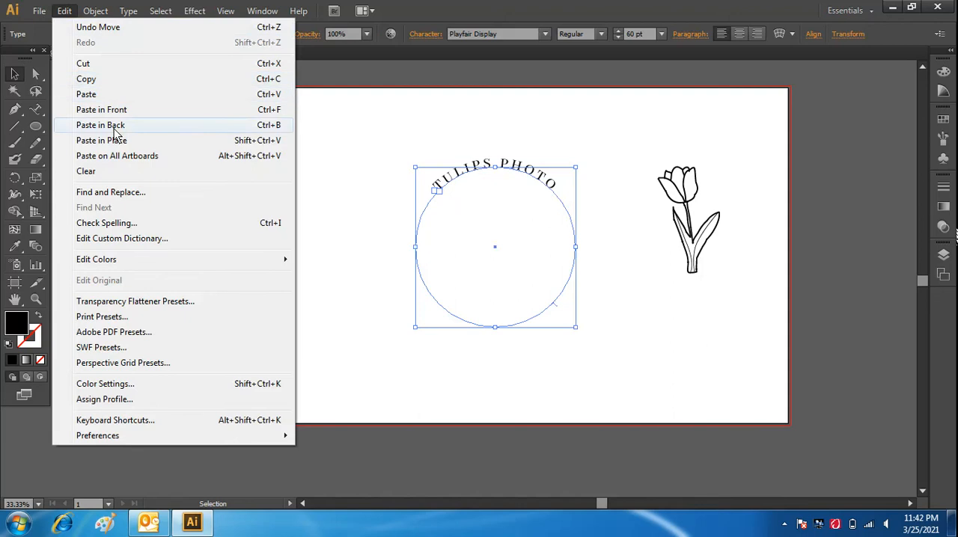
{"action": "left_click", "coordinate": [176, 140]}
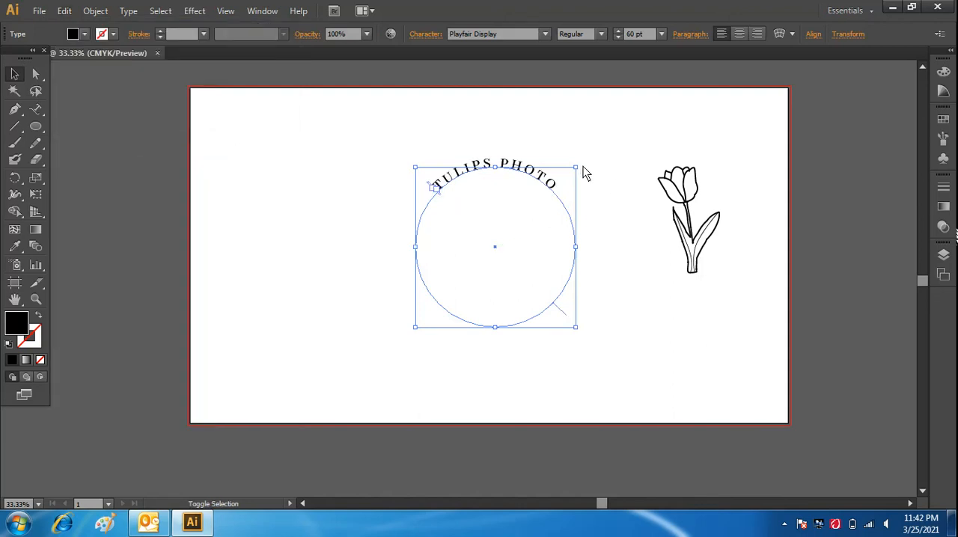
{"action": "left_click_drag", "start_coordinate": [582, 164], "coordinate": [423, 334]}
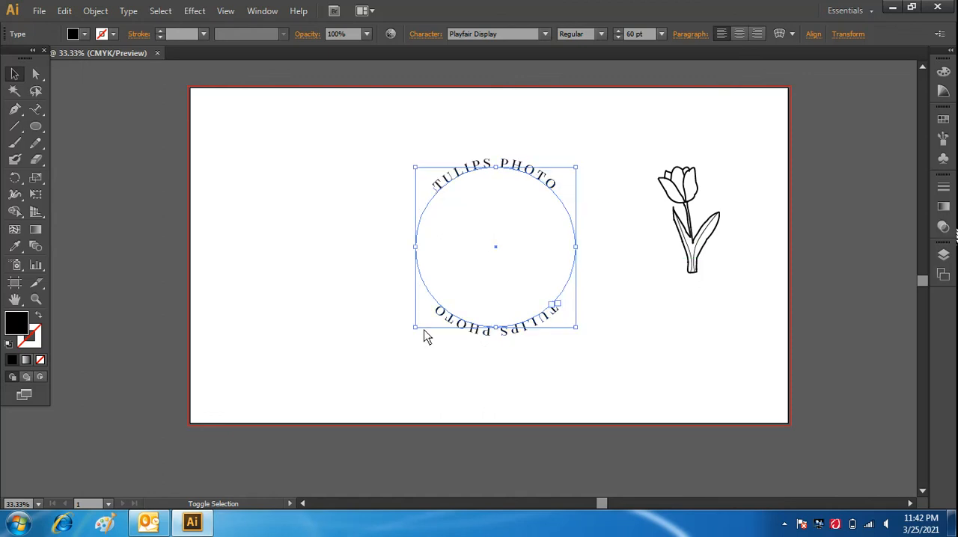
{"action": "left_click", "coordinate": [609, 337]}
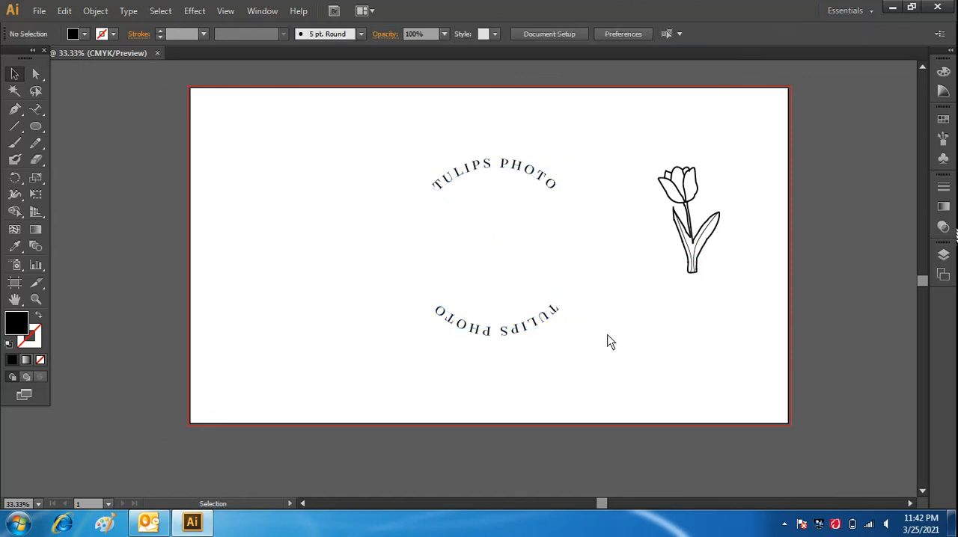
Replace the upside-down bottom text on the circle with "FLORALBEAUTY".
{"action": "left_click", "coordinate": [37, 111]}
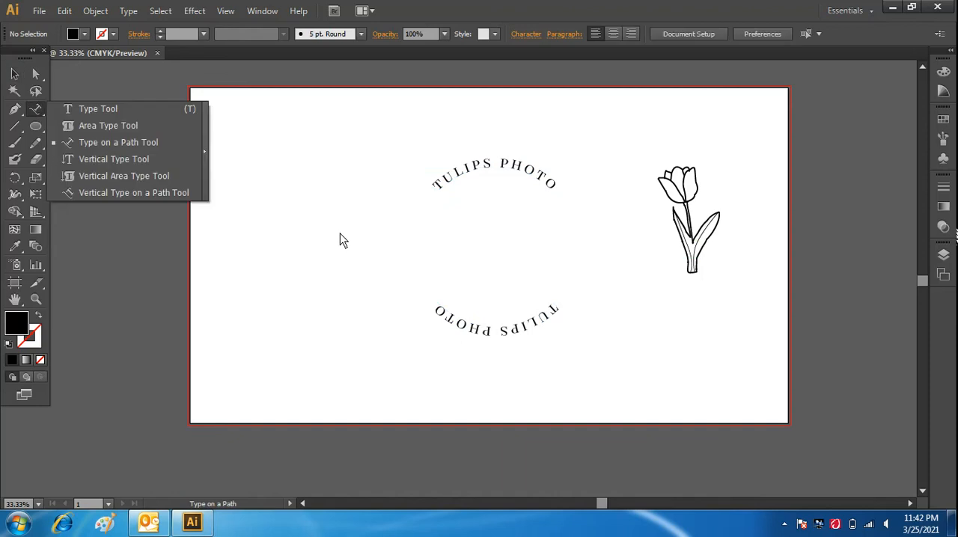
{"action": "left_click", "coordinate": [562, 309]}
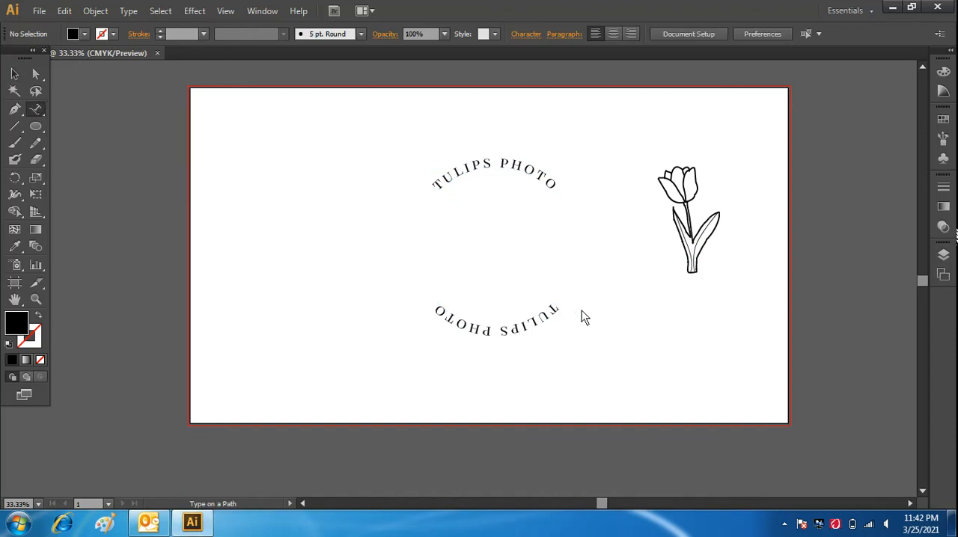
{"action": "mouse_move", "coordinate": [560, 310]}
{"action": "left_mouse_down"}
{"action": "mouse_move", "coordinate": [524, 329]}
{"action": "mouse_move", "coordinate": [557, 313]}
{"action": "left_mouse_up"}
{"action": "key", "text": "BackSpace"}
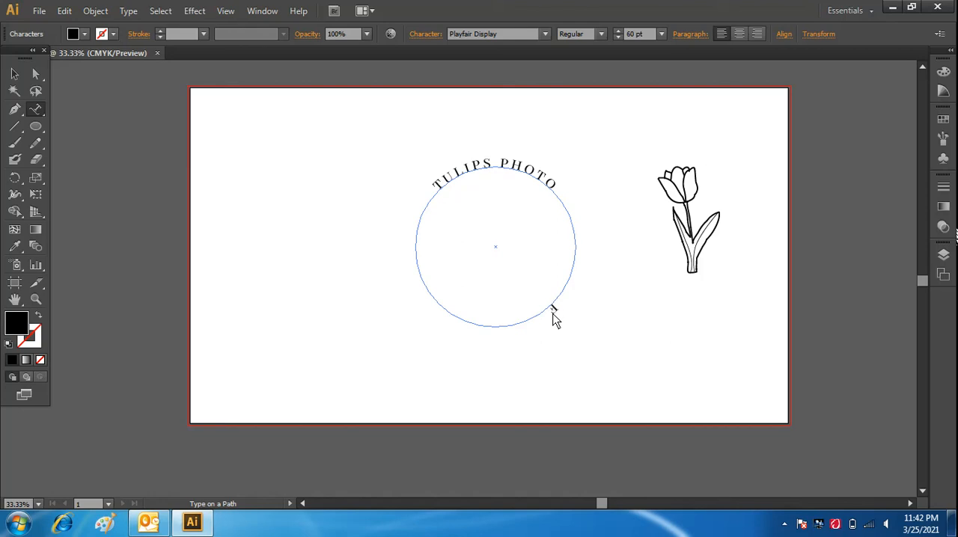
{"action": "type", "text": "FLORAL"}
{"action": "type", "text": "BEAUTY"}
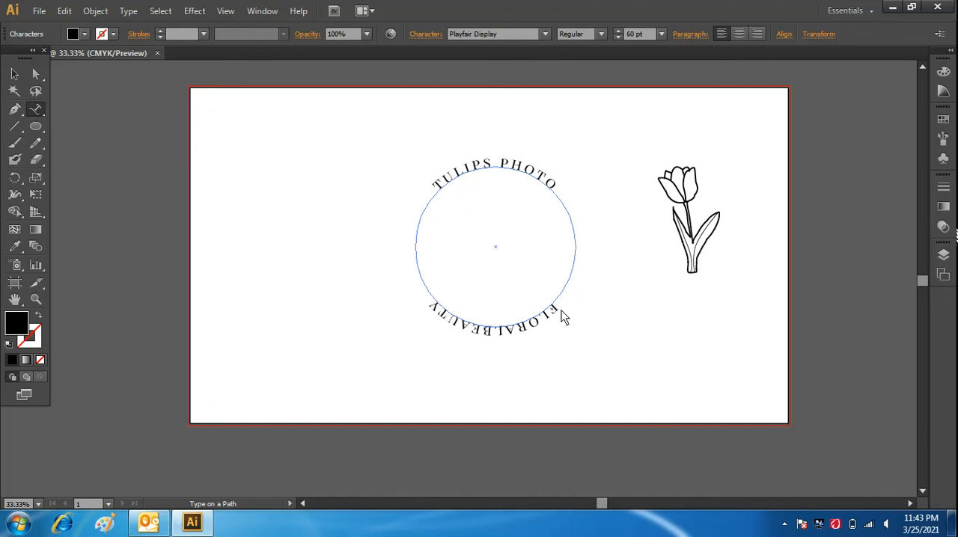
Flip the "FLORALBEAUTY" text to the inside of the circle and rotate it back to the bottom so it reads upright.
{"action": "left_click_drag", "start_coordinate": [430, 304], "coordinate": [557, 311]}
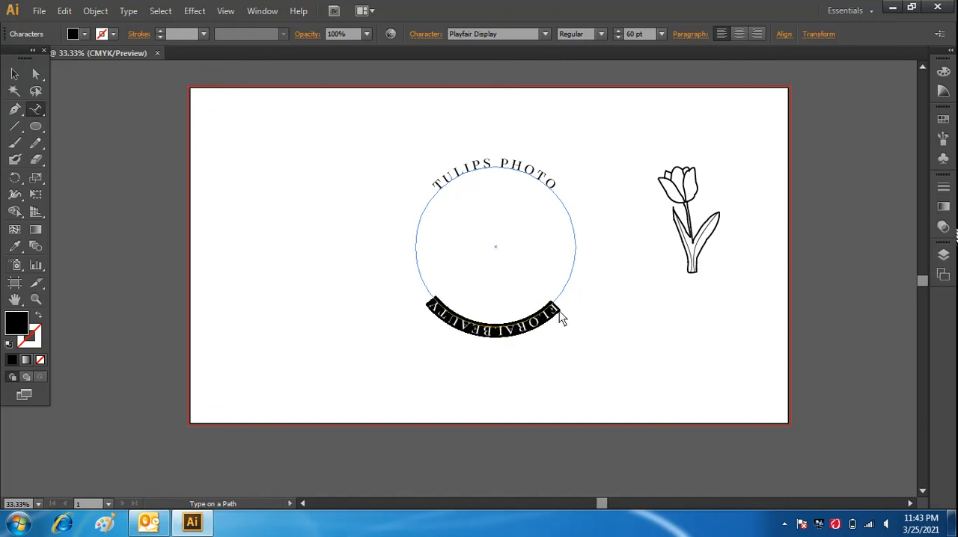
{"action": "left_click", "coordinate": [128, 11]}
{"action": "mouse_move", "coordinate": [184, 125]}
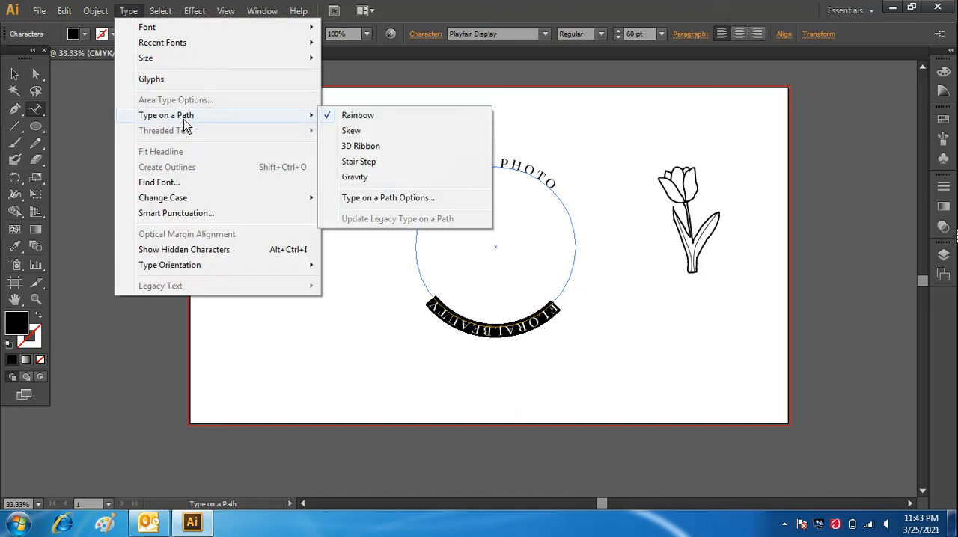
{"action": "left_click", "coordinate": [364, 199]}
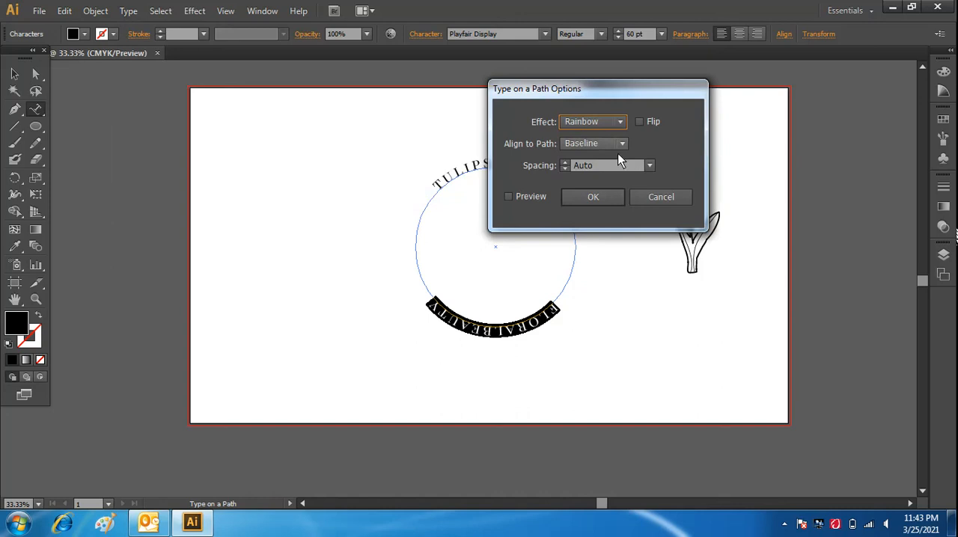
{"action": "left_click", "coordinate": [506, 198]}
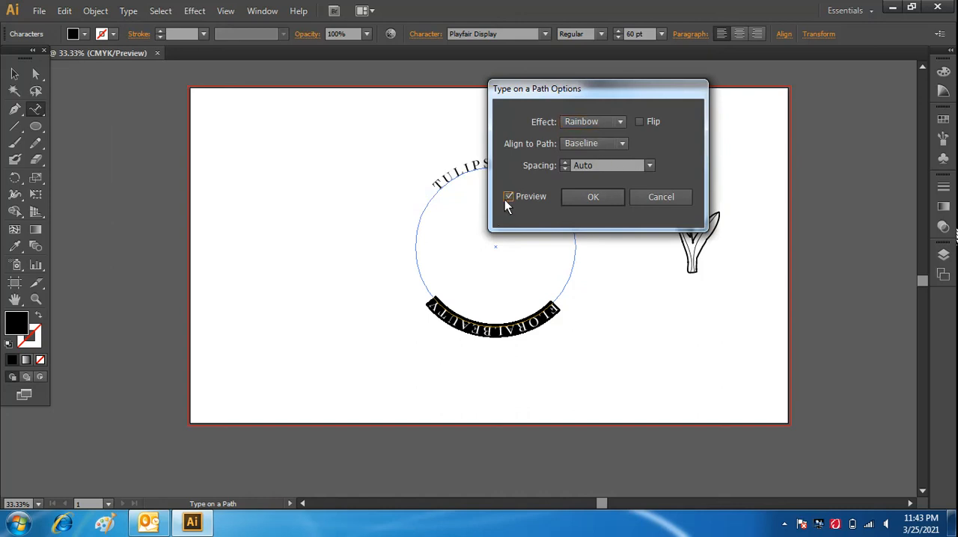
{"action": "left_click", "coordinate": [639, 121]}
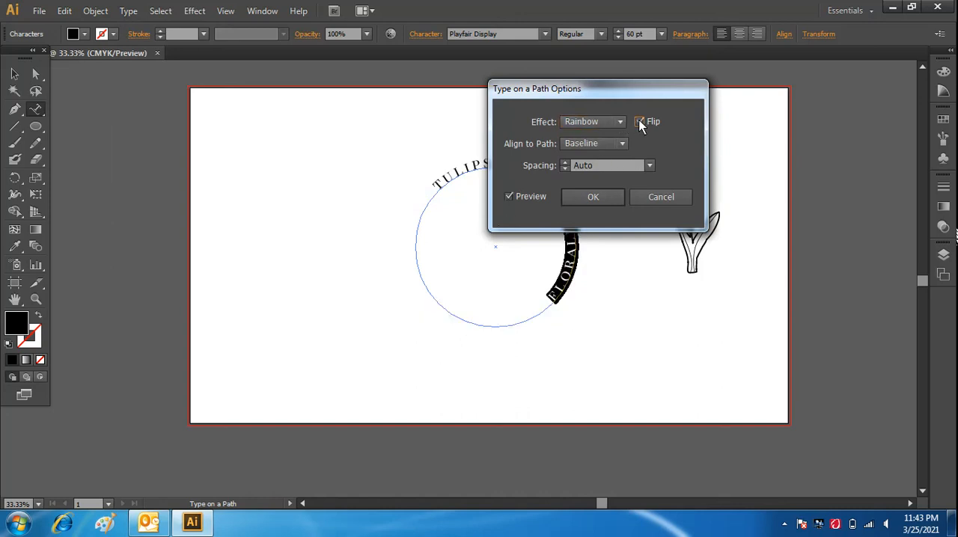
{"action": "left_click", "coordinate": [592, 197]}
{"action": "left_click", "coordinate": [14, 73]}
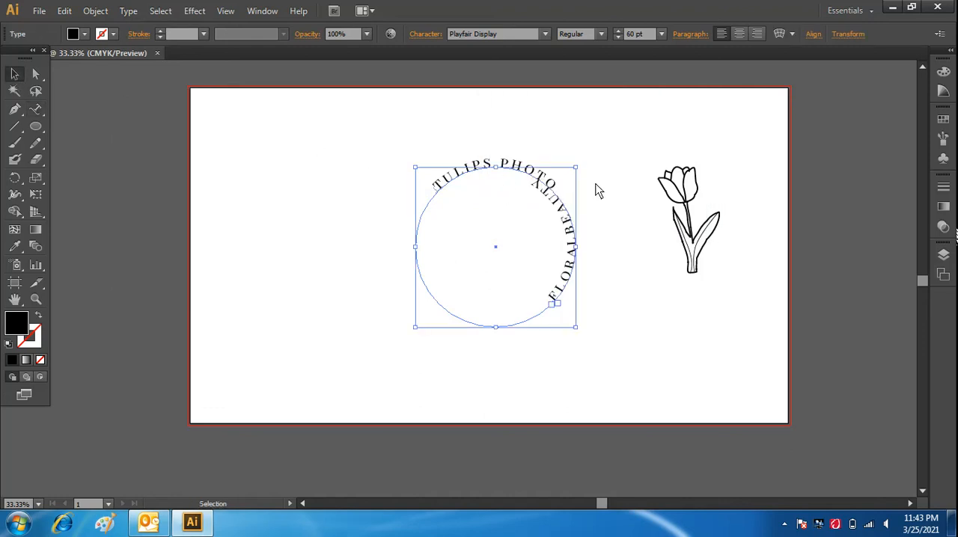
{"action": "left_click_drag", "start_coordinate": [586, 169], "coordinate": [532, 295]}
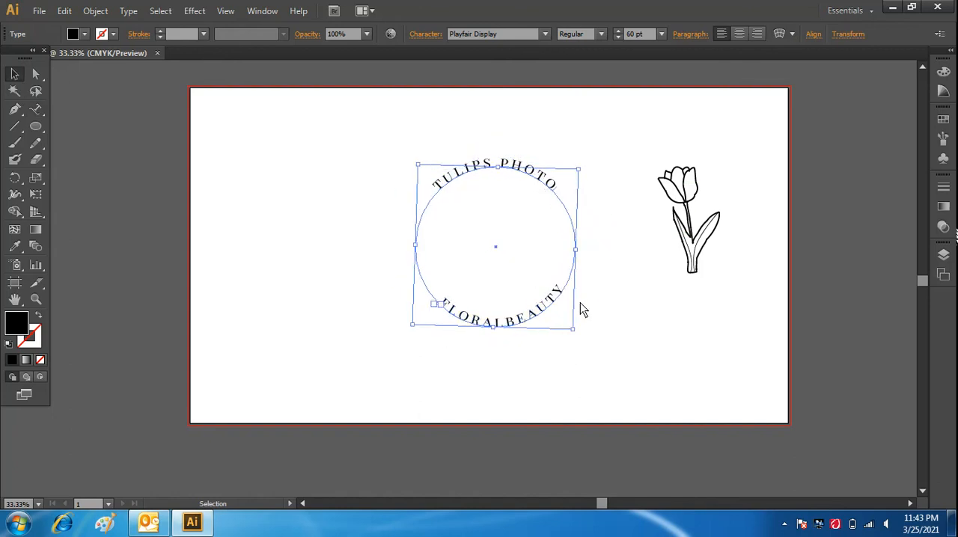
{"action": "left_click", "coordinate": [618, 319]}
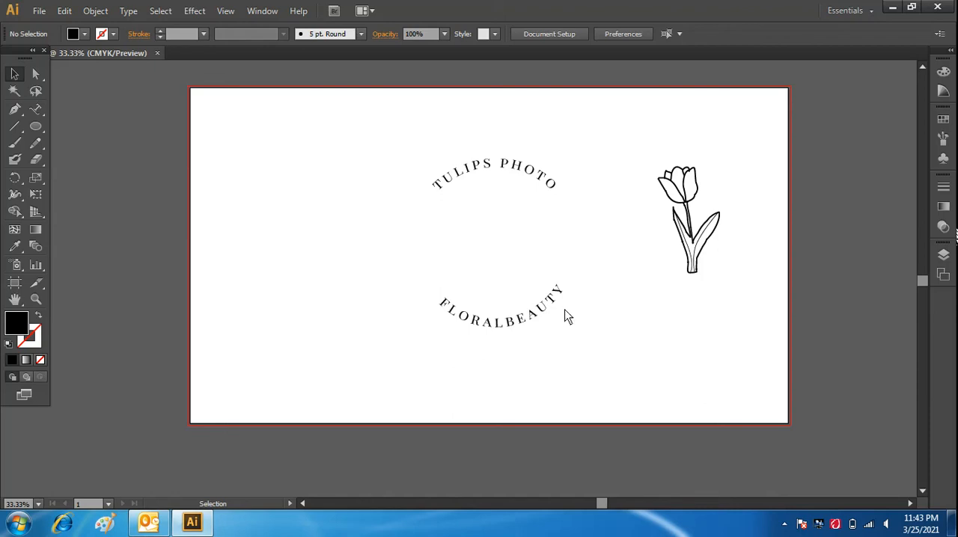
{"action": "left_click", "coordinate": [557, 307]}
{"action": "left_click", "coordinate": [599, 327]}
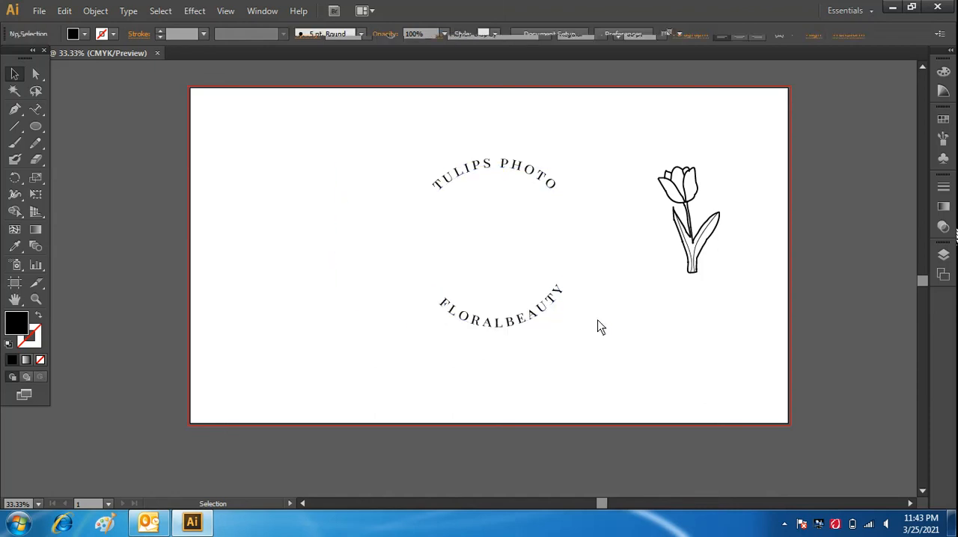
Add a separate horizontal text reading "EST" in the empty area beside the circular lettering.
{"action": "left_click", "coordinate": [38, 109]}
{"action": "left_click", "coordinate": [38, 109], "text": "alt"}
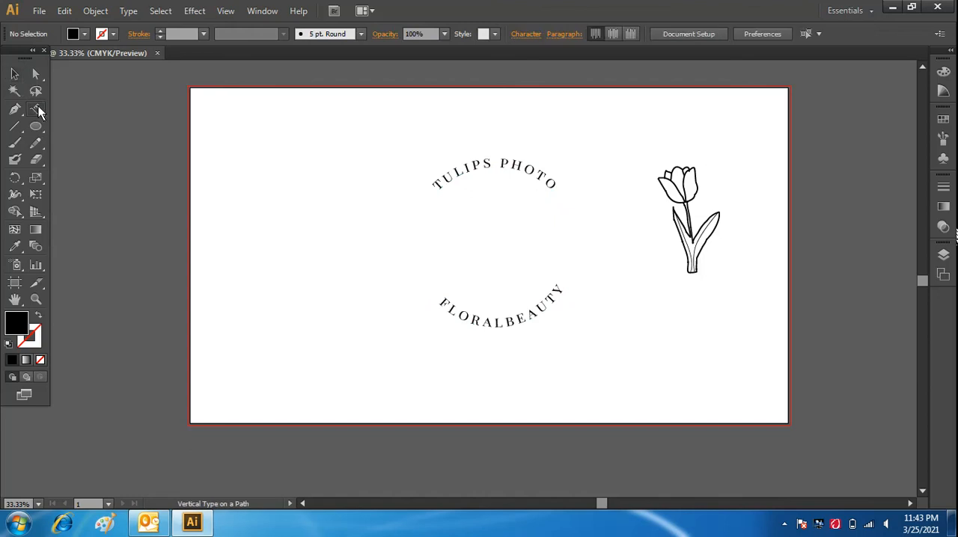
{"action": "left_click", "coordinate": [38, 109], "text": "alt"}
{"action": "left_click", "coordinate": [273, 182]}
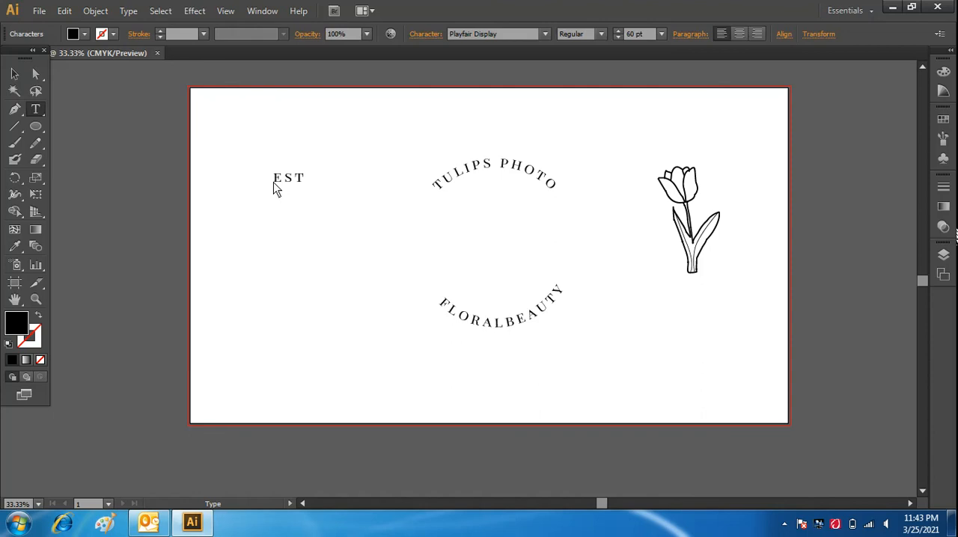
Change the "EST" text's font to Metropolis in the Medium style.
{"action": "left_click_drag", "start_coordinate": [310, 185], "coordinate": [272, 188]}
{"action": "left_click", "coordinate": [522, 35]}
{"action": "key", "text": "BackSpace"}
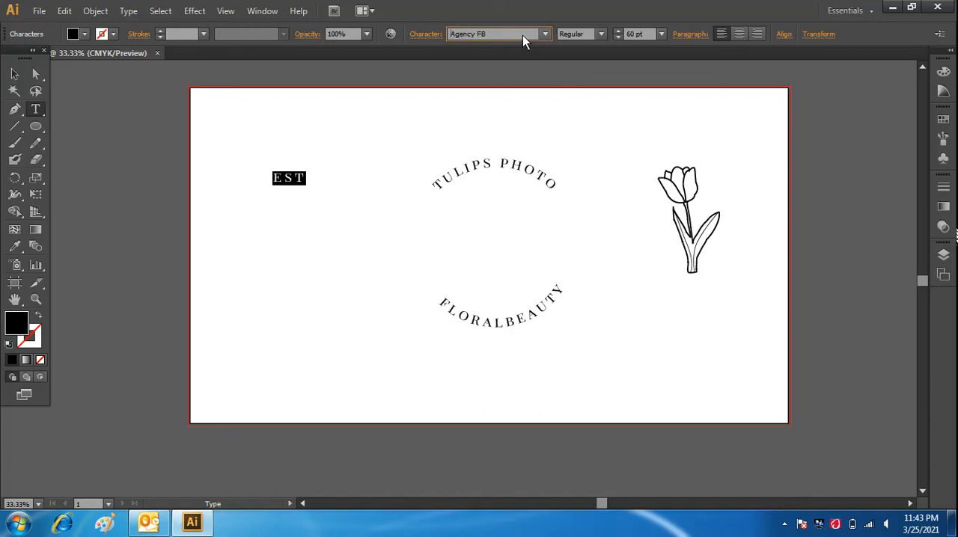
{"action": "type", "text": "Metropolis"}
{"action": "left_click", "coordinate": [601, 33]}
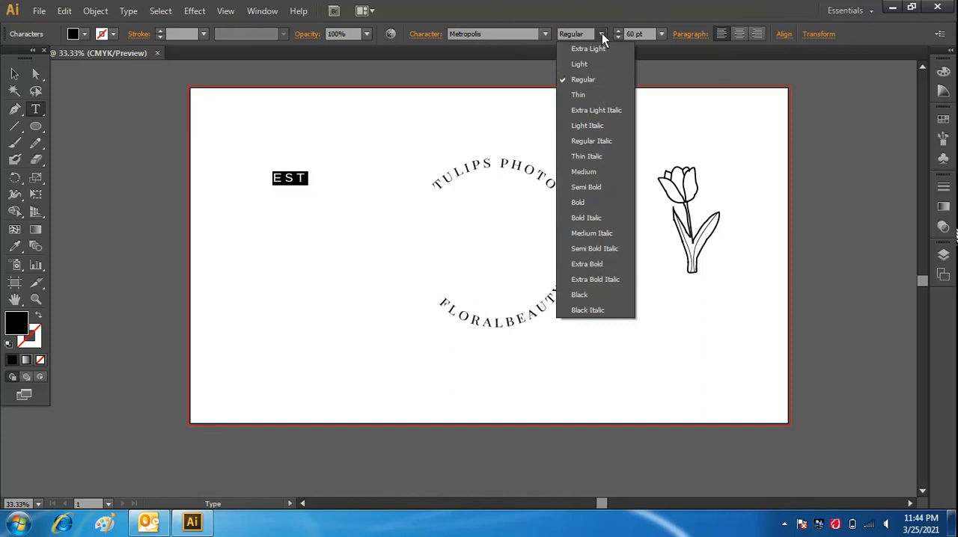
{"action": "left_click", "coordinate": [597, 173]}
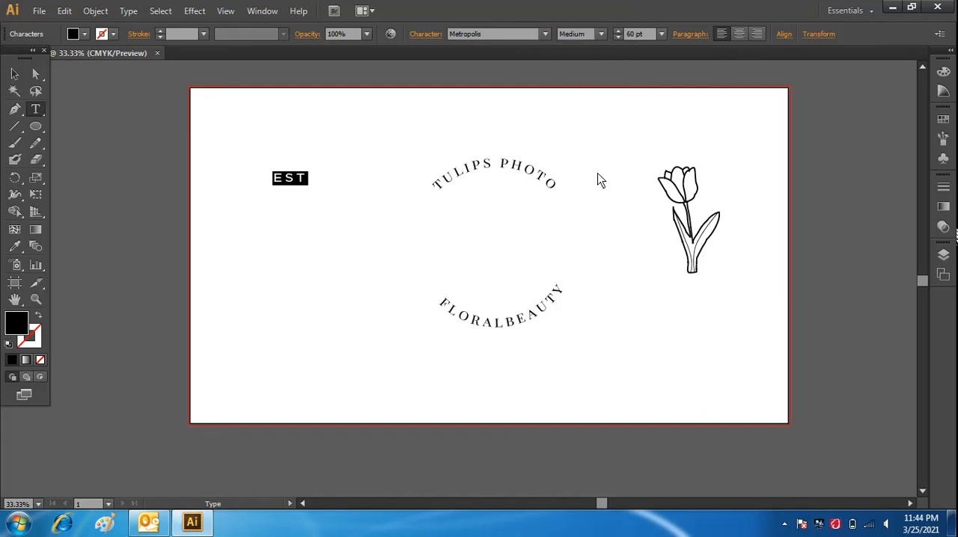
Reduce the "EST" text to 24 pt and move it to mid-height at the left side of the circle.
{"action": "left_click", "coordinate": [661, 35]}
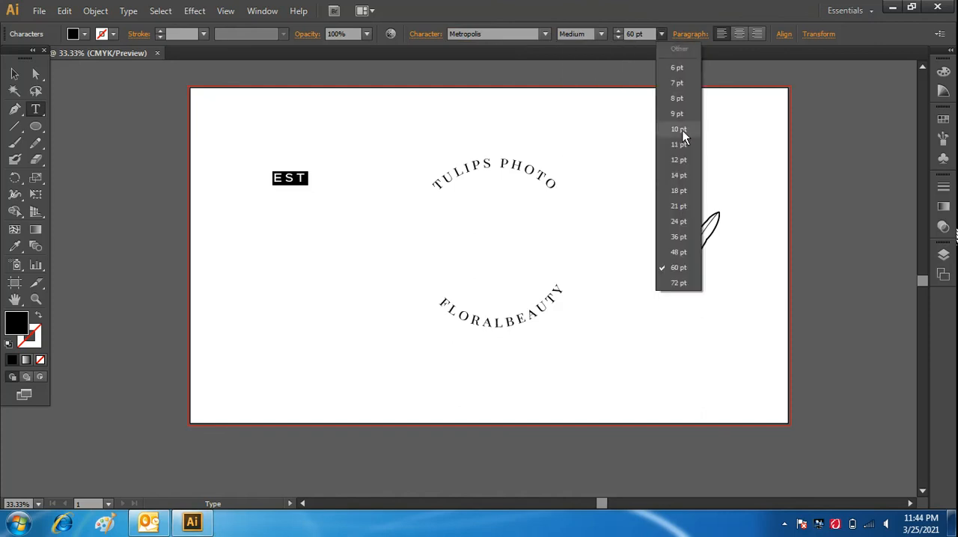
{"action": "left_click", "coordinate": [680, 208]}
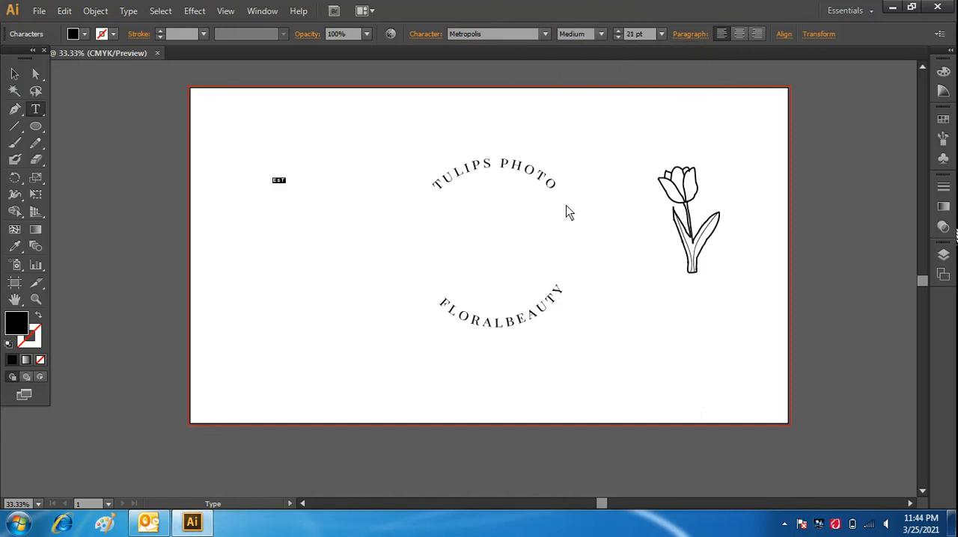
{"action": "left_click", "coordinate": [656, 41]}
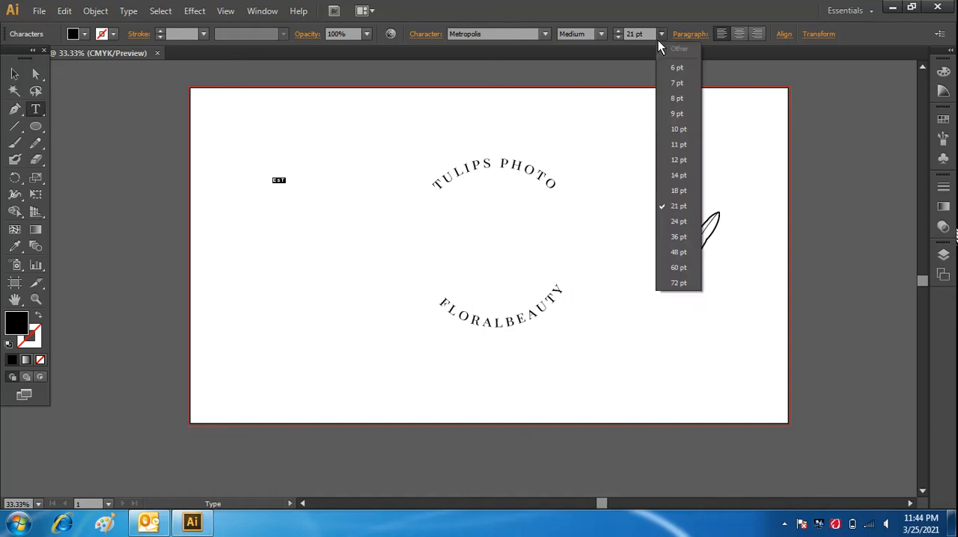
{"action": "left_click", "coordinate": [675, 220]}
{"action": "left_click", "coordinate": [14, 73]}
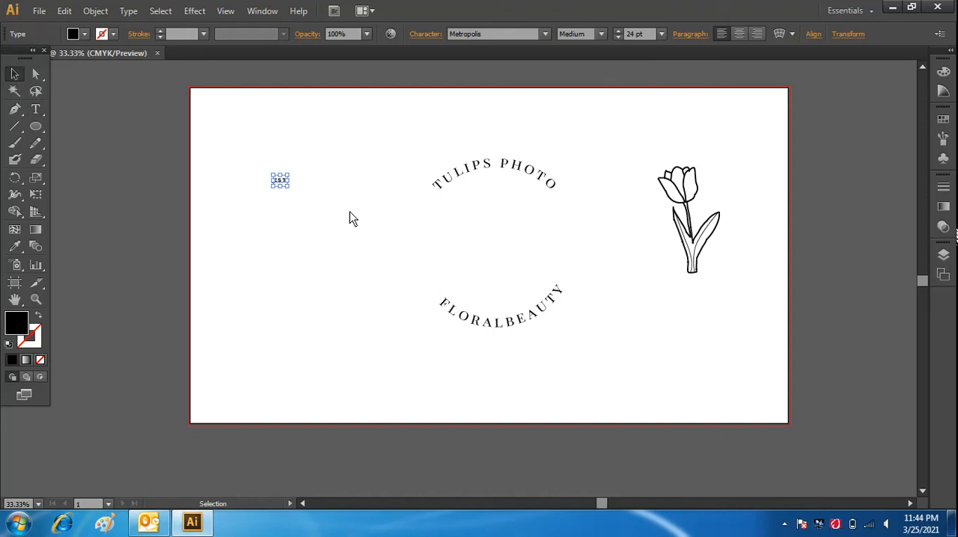
{"action": "left_click_drag", "start_coordinate": [279, 186], "coordinate": [426, 248]}
{"action": "left_click", "coordinate": [371, 320]}
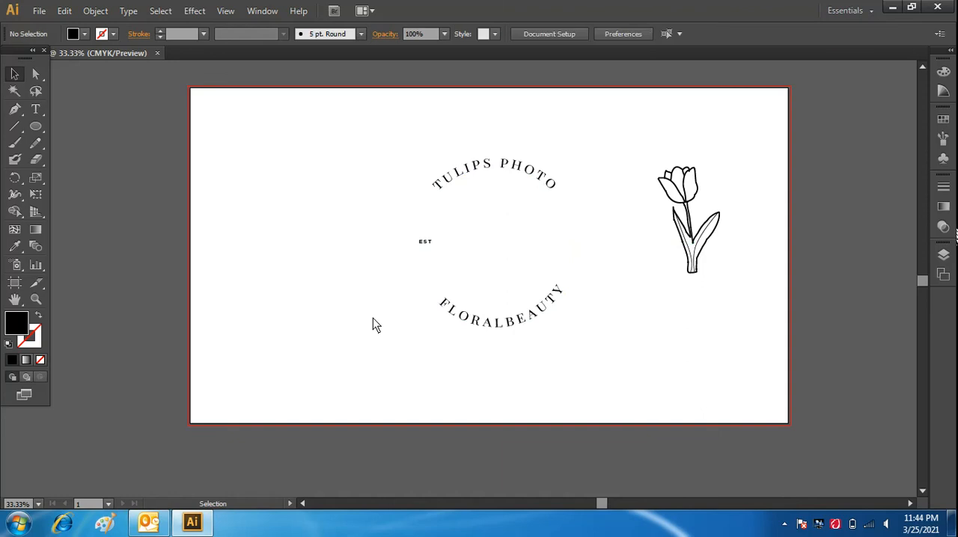
Add a "2021" text and place it at the right side of the circle, level with "EST".
{"action": "left_click", "coordinate": [35, 108]}
{"action": "left_click", "coordinate": [253, 179]}
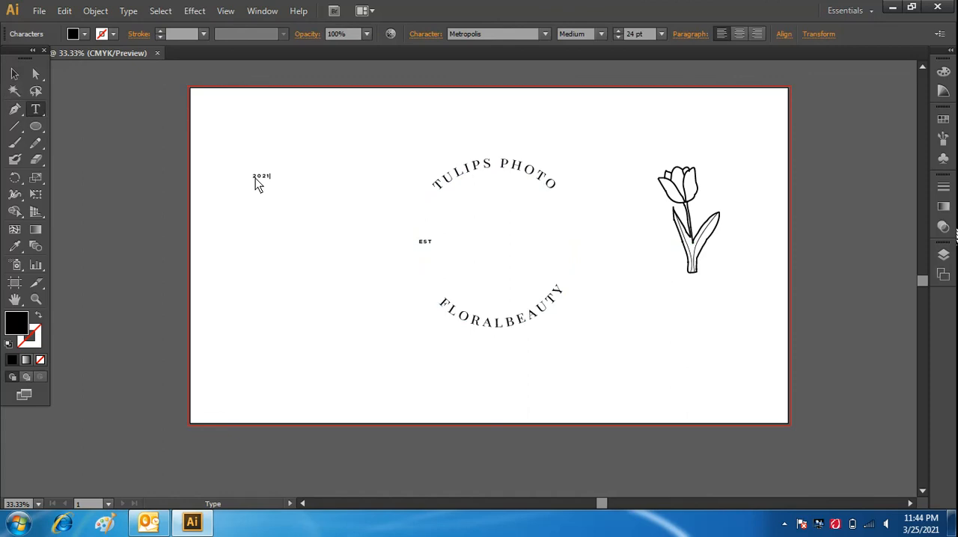
{"action": "left_click", "coordinate": [15, 75]}
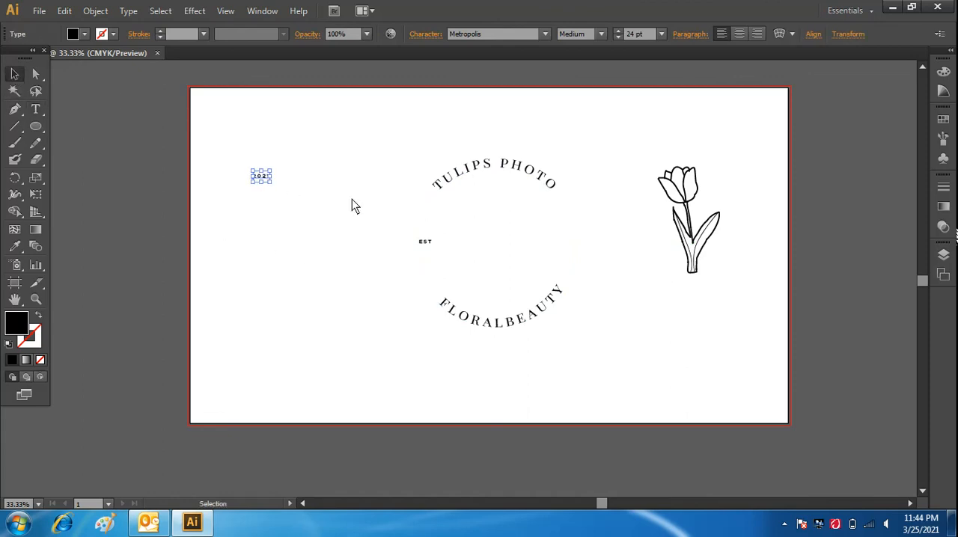
{"action": "left_click_drag", "start_coordinate": [262, 175], "coordinate": [562, 240]}
{"action": "left_click", "coordinate": [591, 311]}
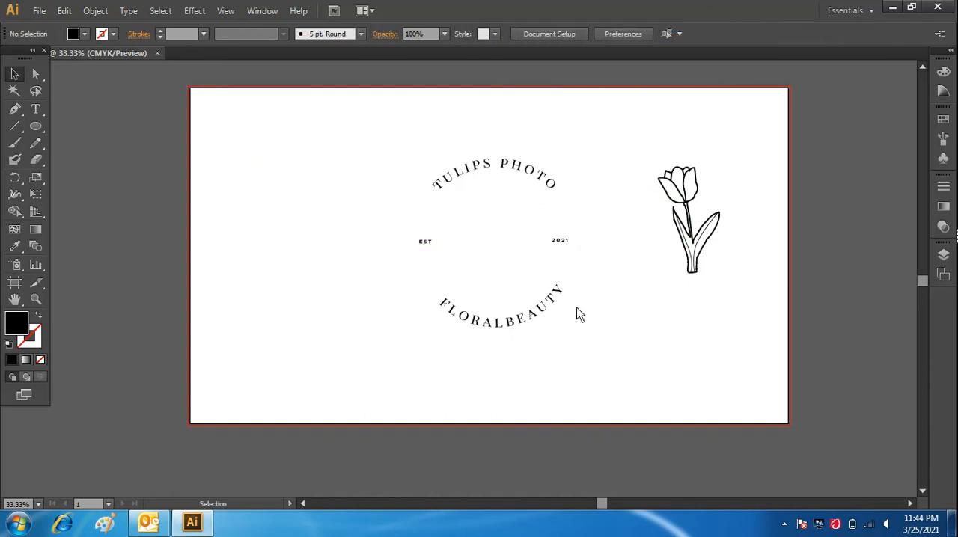
Change the font of the curved "FLORALBEAUTY" text to Metropolis in the Medium style.
{"action": "left_click", "coordinate": [481, 328]}
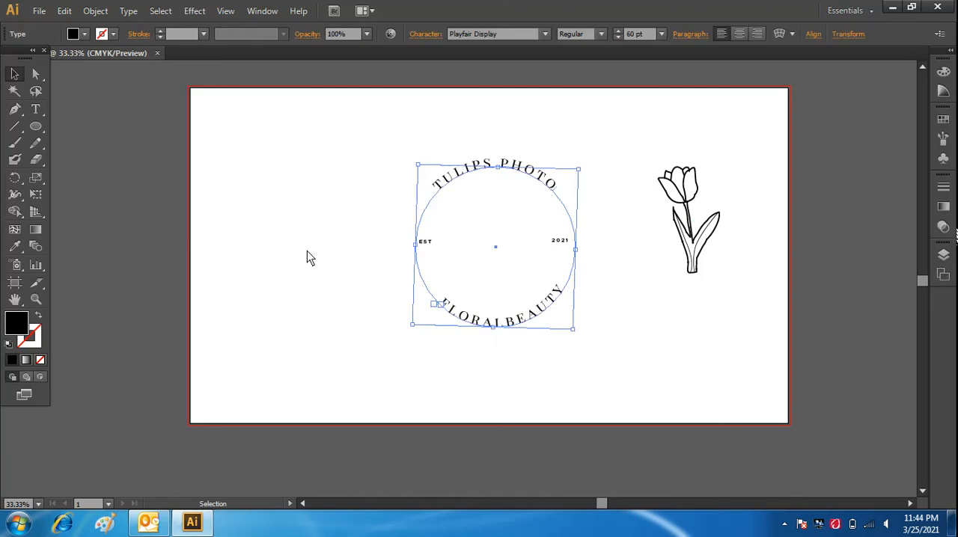
{"action": "left_click", "coordinate": [36, 110]}
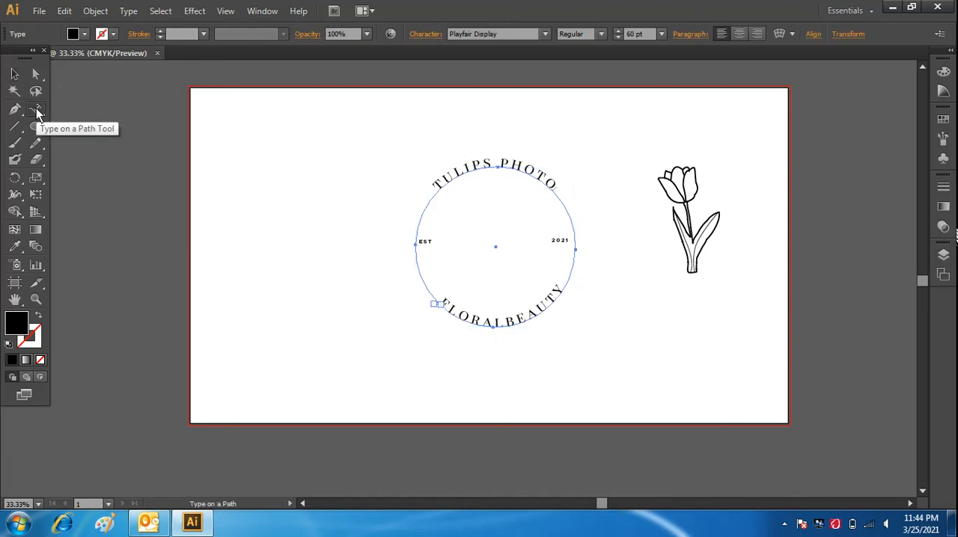
{"action": "left_click_drag", "start_coordinate": [561, 299], "coordinate": [438, 308]}
{"action": "left_click", "coordinate": [565, 292]}
{"action": "left_click", "coordinate": [510, 38]}
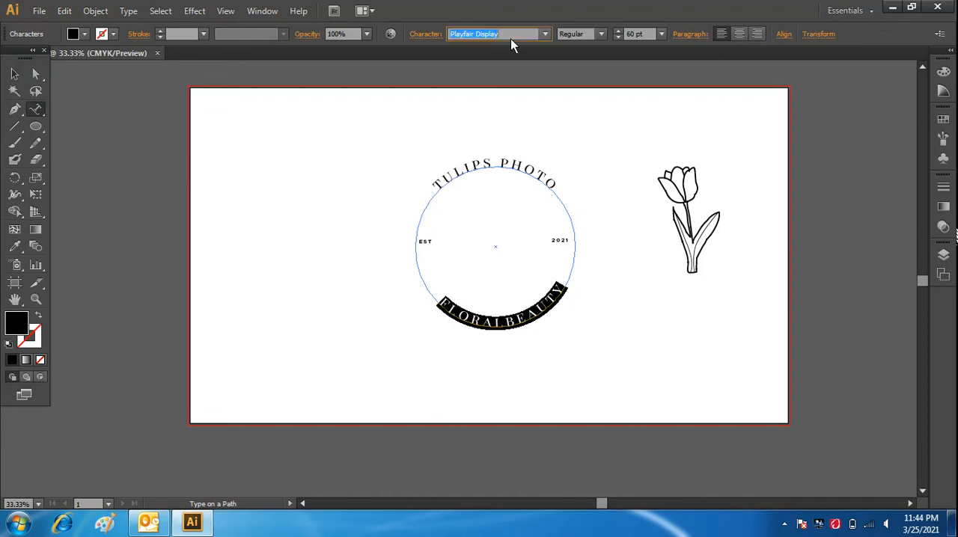
{"action": "type", "text": "AMe"}
{"action": "left_click", "coordinate": [600, 33]}
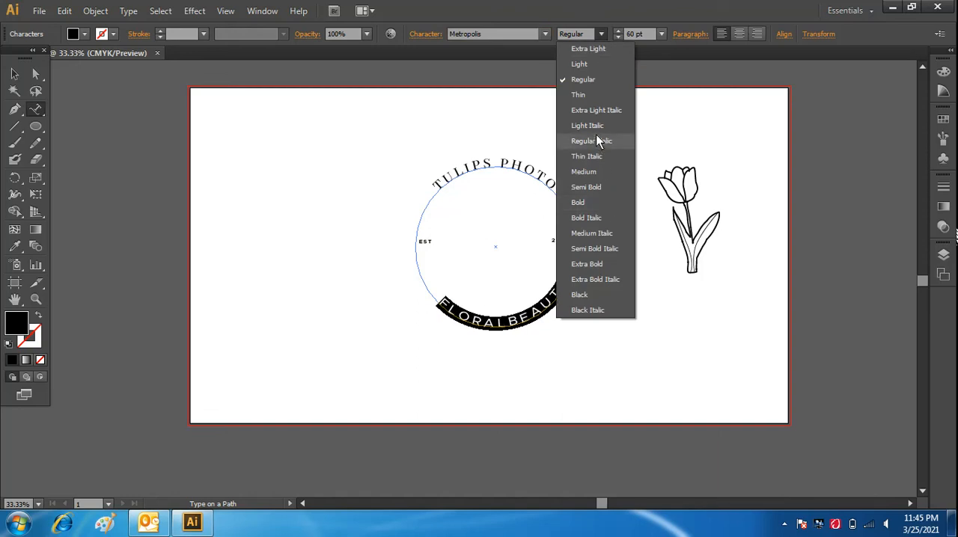
{"action": "left_click", "coordinate": [602, 171]}
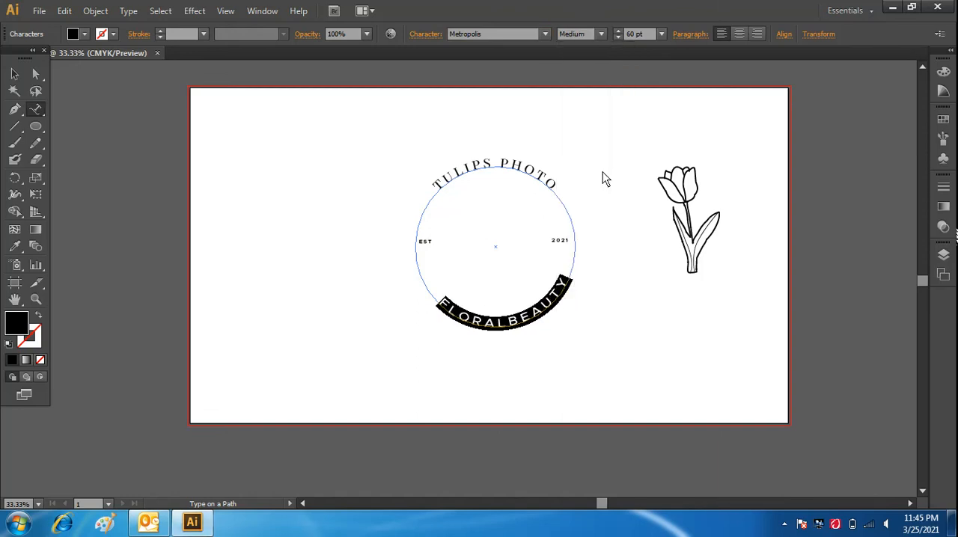
Rotate the "FLORALBEAUTY" text slightly clockwise to recentre it at the bottom of the circle.
{"action": "left_click", "coordinate": [14, 73]}
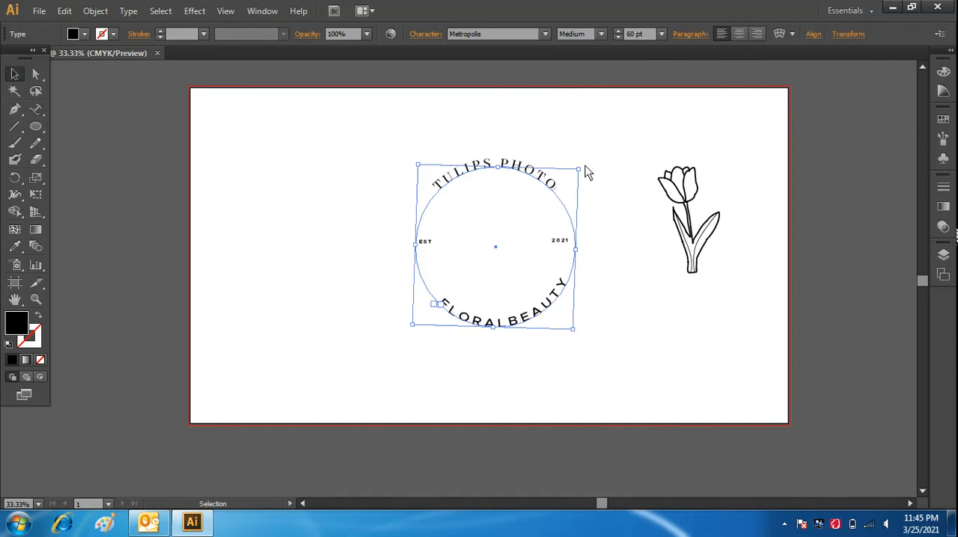
{"action": "mouse_move", "coordinate": [585, 167]}
{"action": "left_mouse_down"}
{"action": "mouse_move", "coordinate": [582, 197]}
{"action": "mouse_move", "coordinate": [590, 176]}
{"action": "left_mouse_up"}
{"action": "left_click", "coordinate": [633, 336]}
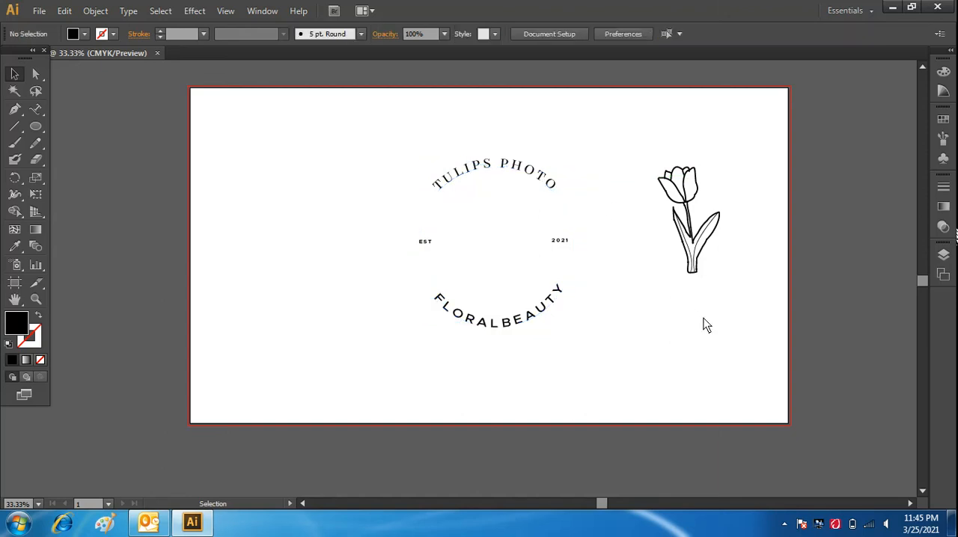
Try the "FLORALBEAUTY" text at 36 pt and 48 pt, and return it to 60 pt.
{"action": "left_click", "coordinate": [544, 317]}
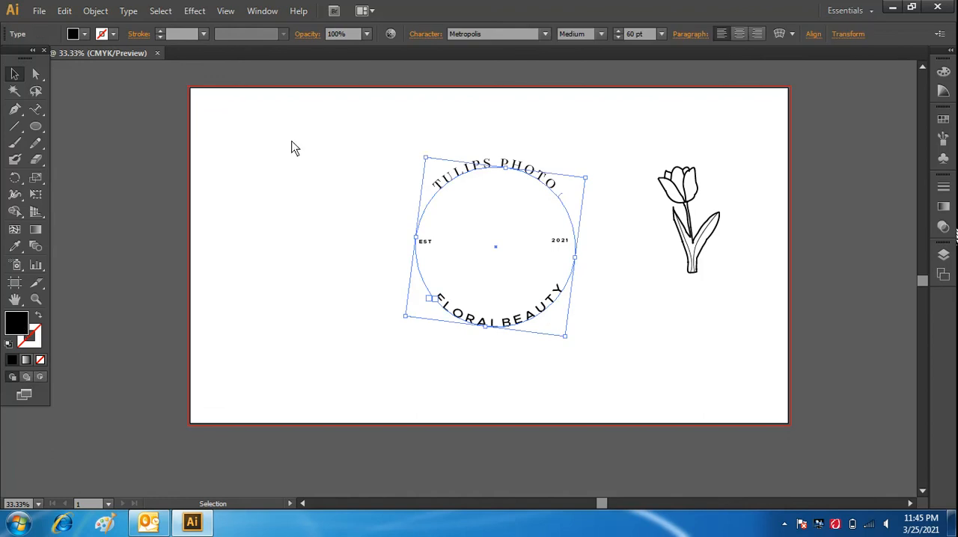
{"action": "key", "text": "ctrl+t"}
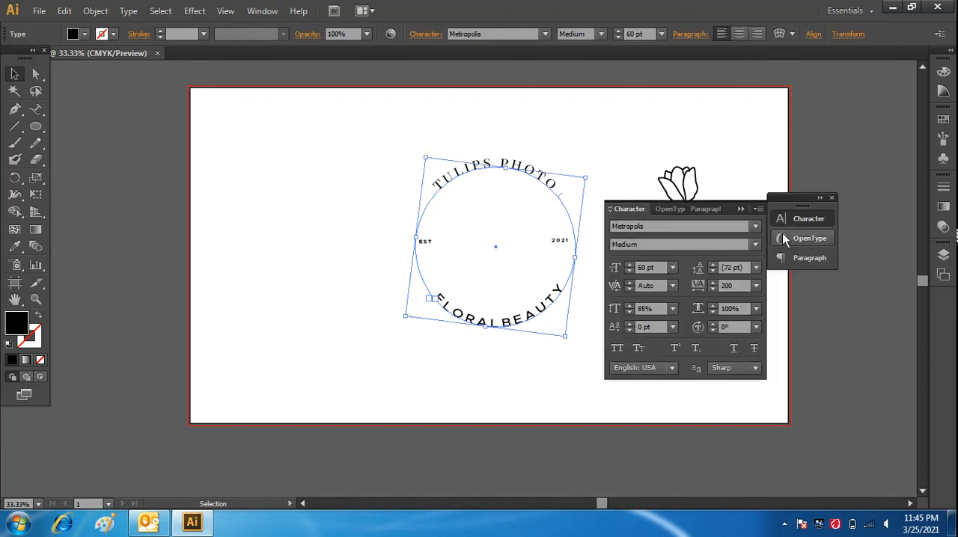
{"action": "left_click", "coordinate": [672, 267]}
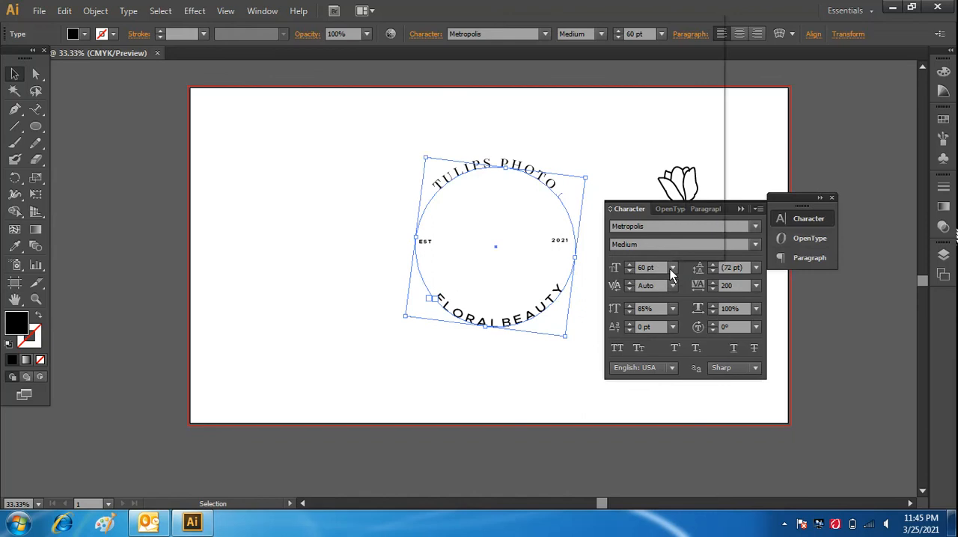
{"action": "left_click", "coordinate": [689, 206]}
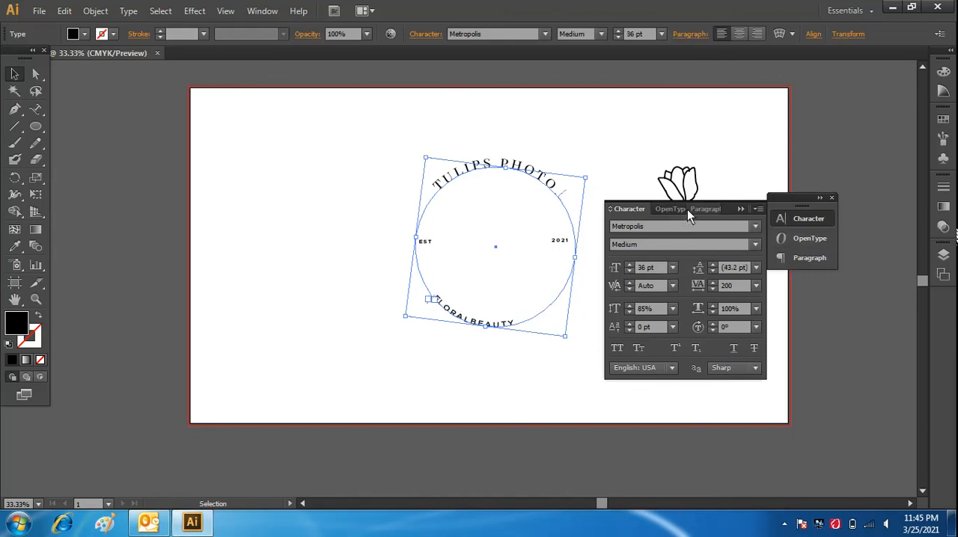
{"action": "left_click", "coordinate": [672, 268]}
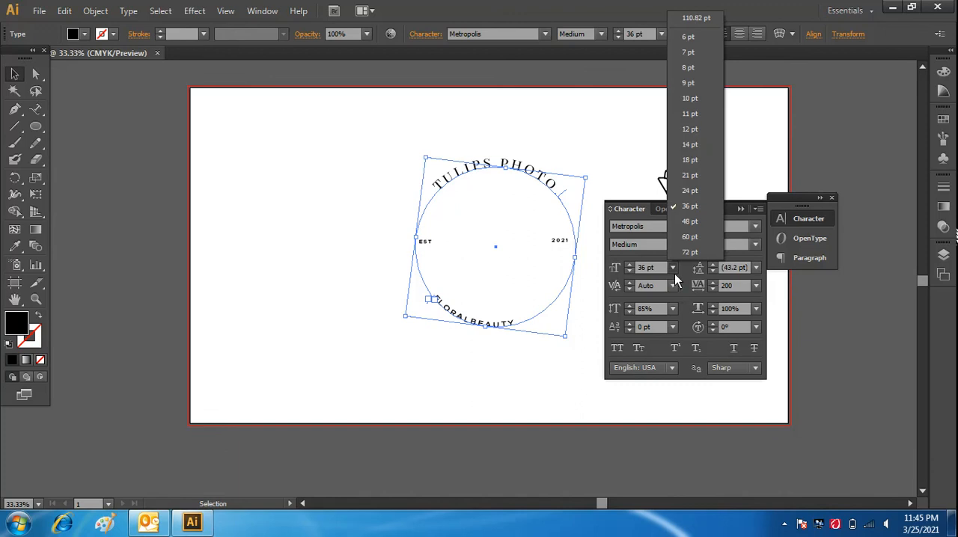
{"action": "left_click", "coordinate": [694, 226]}
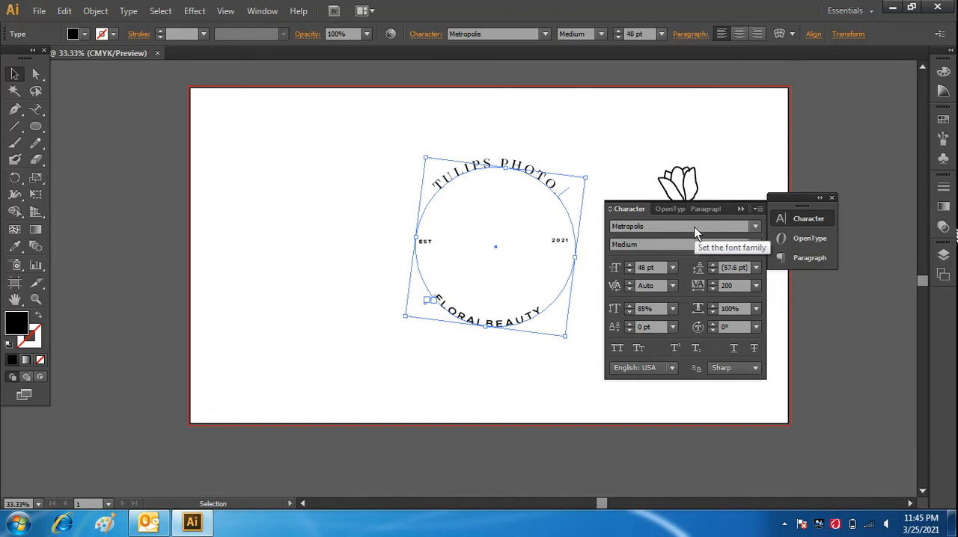
{"action": "left_click", "coordinate": [673, 269]}
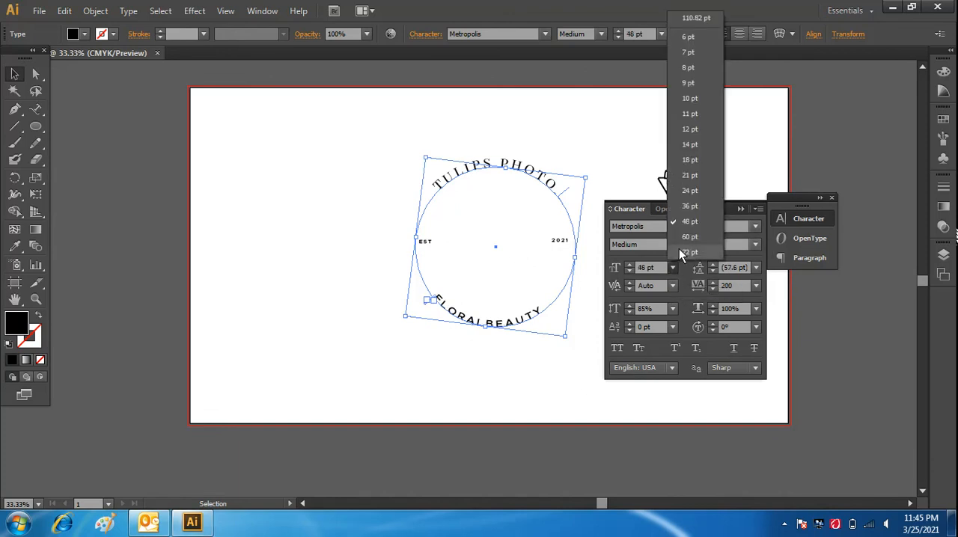
{"action": "left_click", "coordinate": [681, 242]}
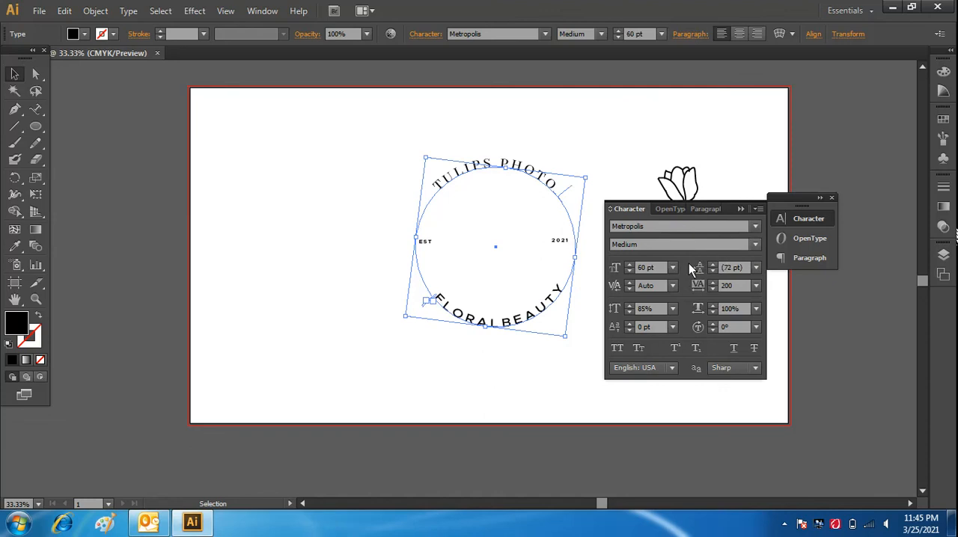
Set the vertical scale of the "FLORALBEAUTY" text to 80%.
{"action": "left_click", "coordinate": [632, 313]}
{"action": "left_click", "coordinate": [633, 313]}
{"action": "left_click", "coordinate": [632, 312]}
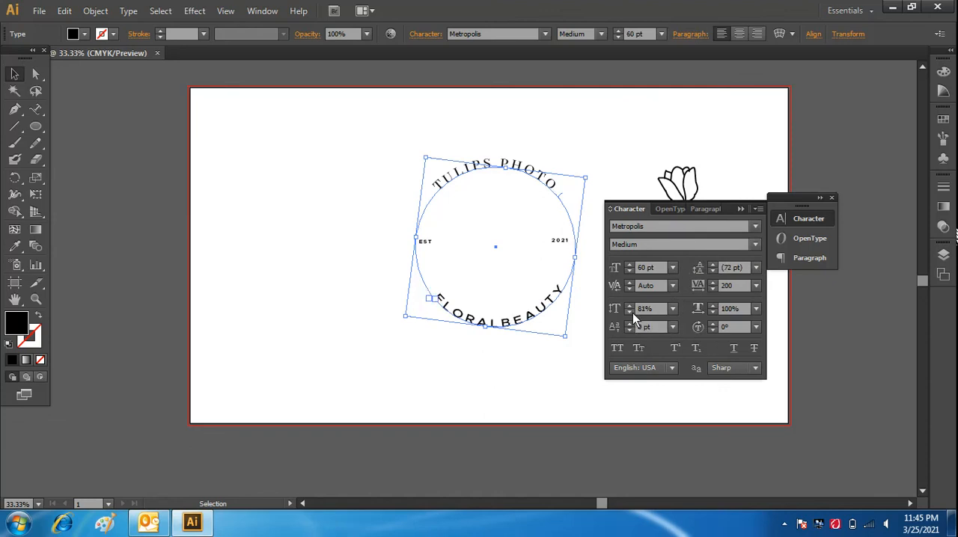
{"action": "left_click", "coordinate": [631, 312]}
Fill the "FLORALBEAUTY" text with dark grey 333232 and put away the character settings.
{"action": "double_click", "coordinate": [27, 322]}
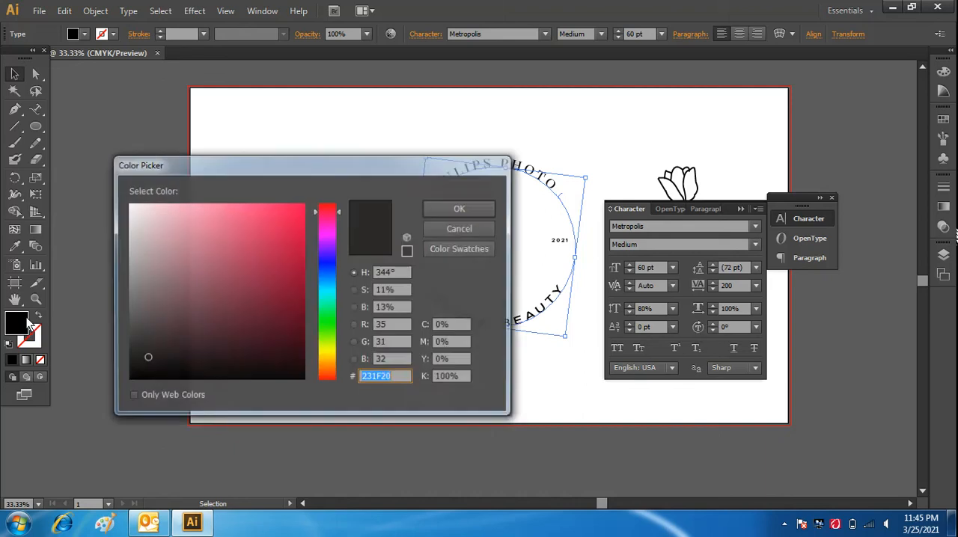
{"action": "left_click", "coordinate": [443, 207]}
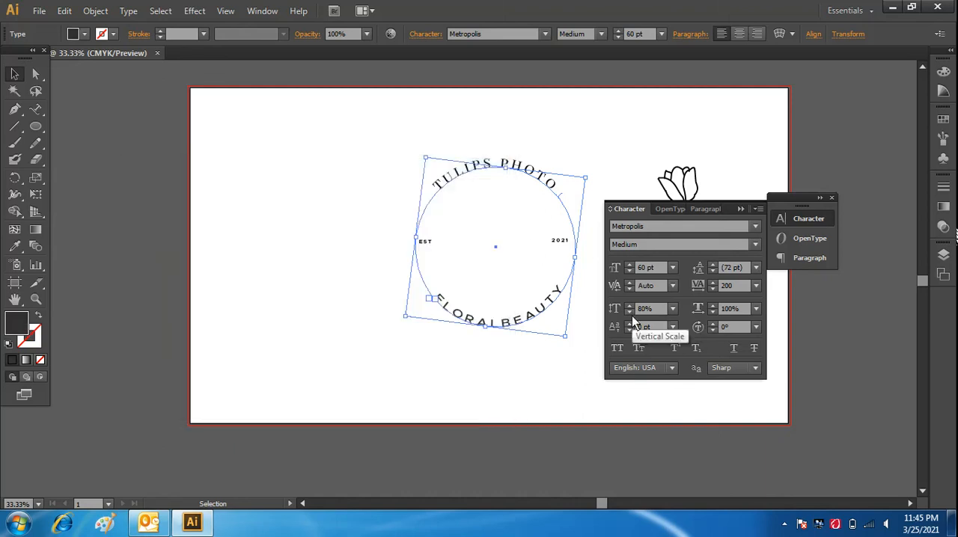
{"action": "left_click", "coordinate": [745, 209]}
{"action": "left_click", "coordinate": [832, 198]}
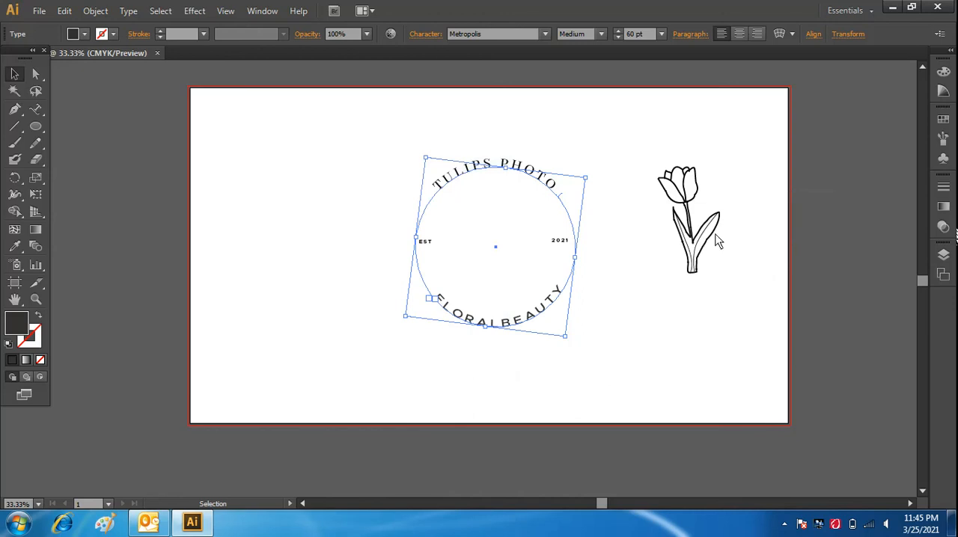
Try a 1 pt stroke weight on the tulip line drawing.
{"action": "left_click", "coordinate": [708, 229]}
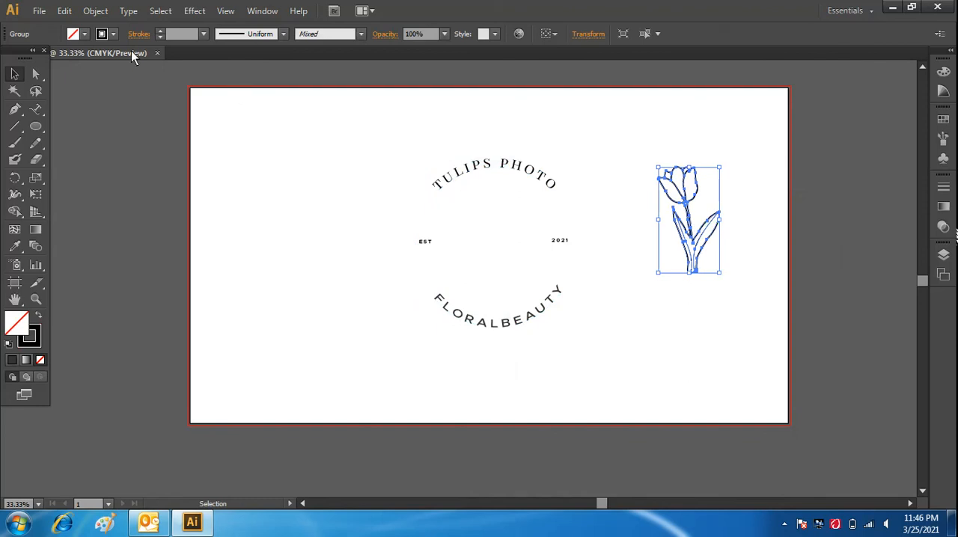
{"action": "left_click", "coordinate": [204, 33]}
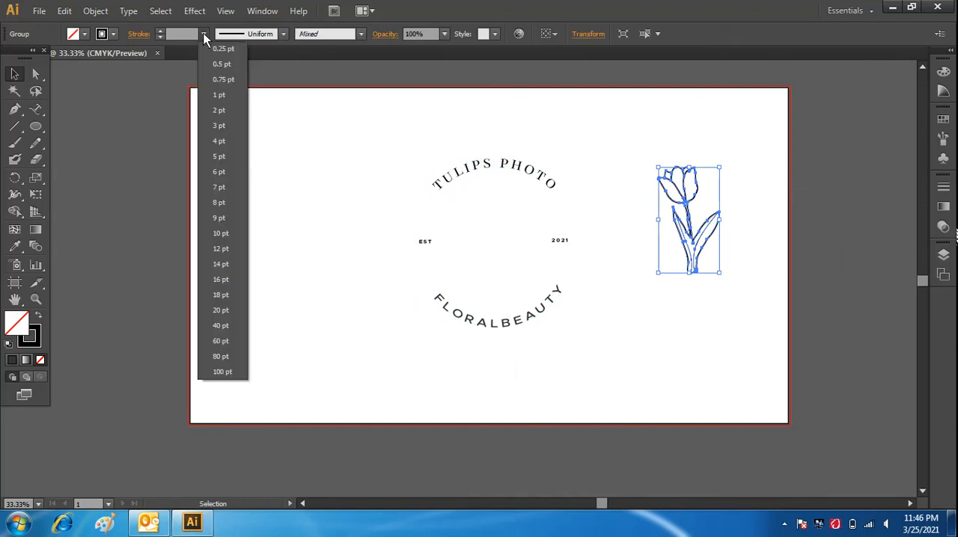
{"action": "left_click", "coordinate": [228, 95]}
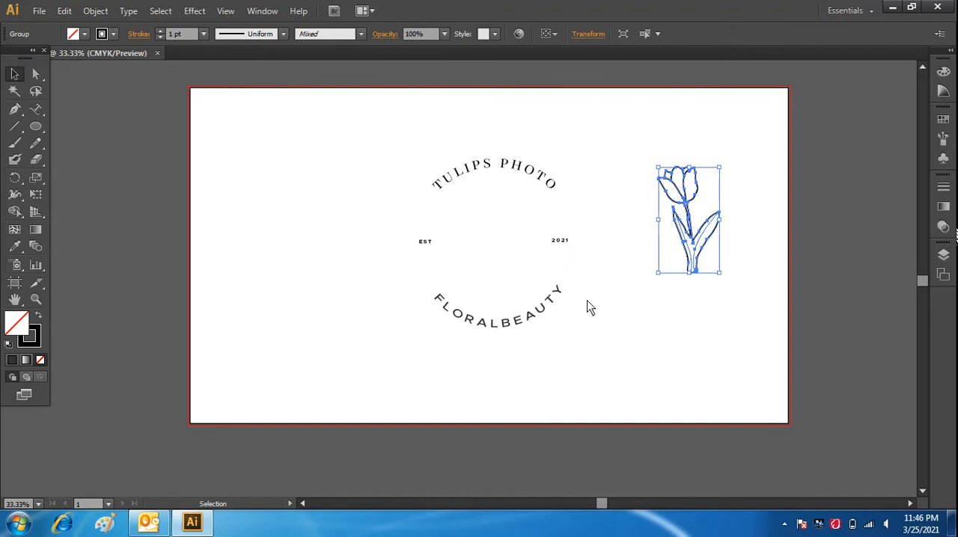
{"action": "left_click", "coordinate": [713, 348]}
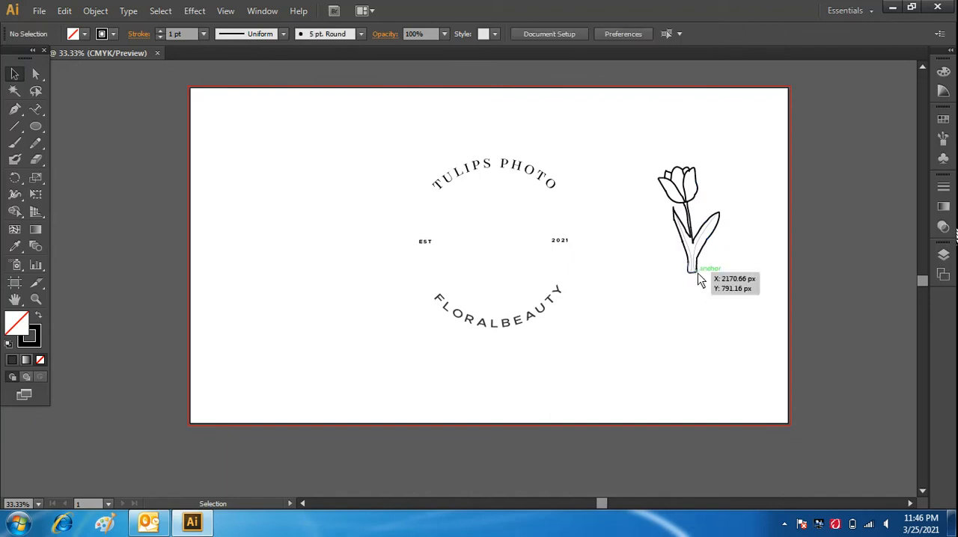
Set the stroke weight of the tulip line drawing to 0.5 pt and deselect it.
{"action": "left_click", "coordinate": [696, 273]}
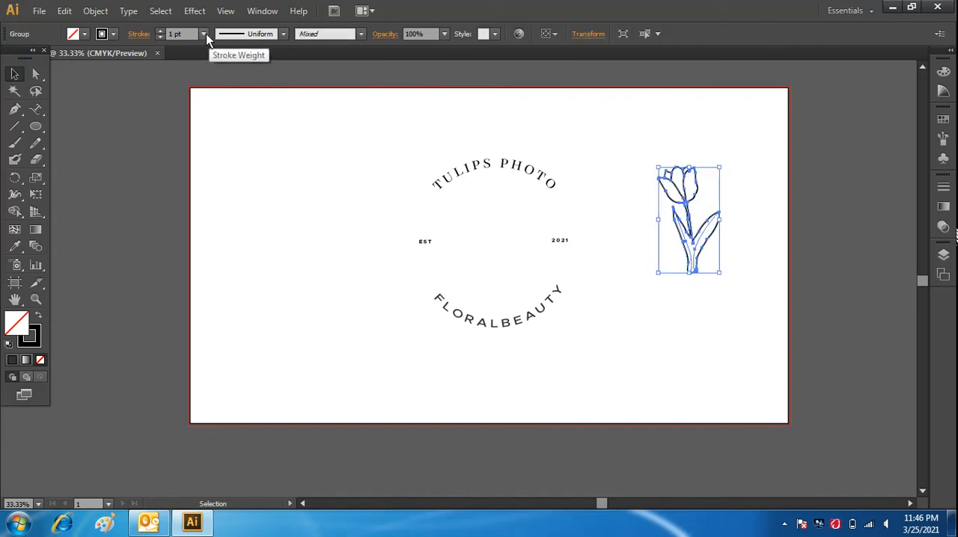
{"action": "left_click", "coordinate": [204, 34]}
{"action": "left_click", "coordinate": [221, 65]}
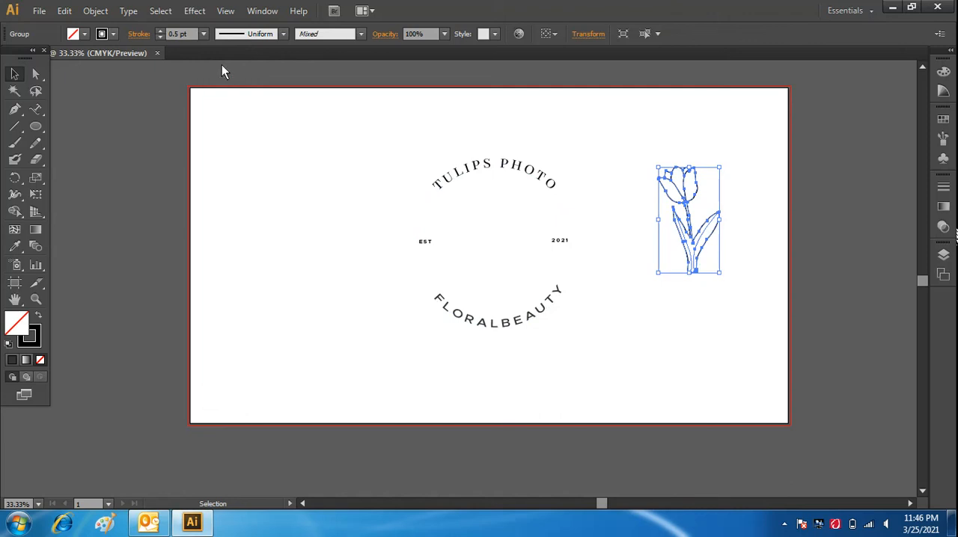
{"action": "left_click", "coordinate": [711, 322]}
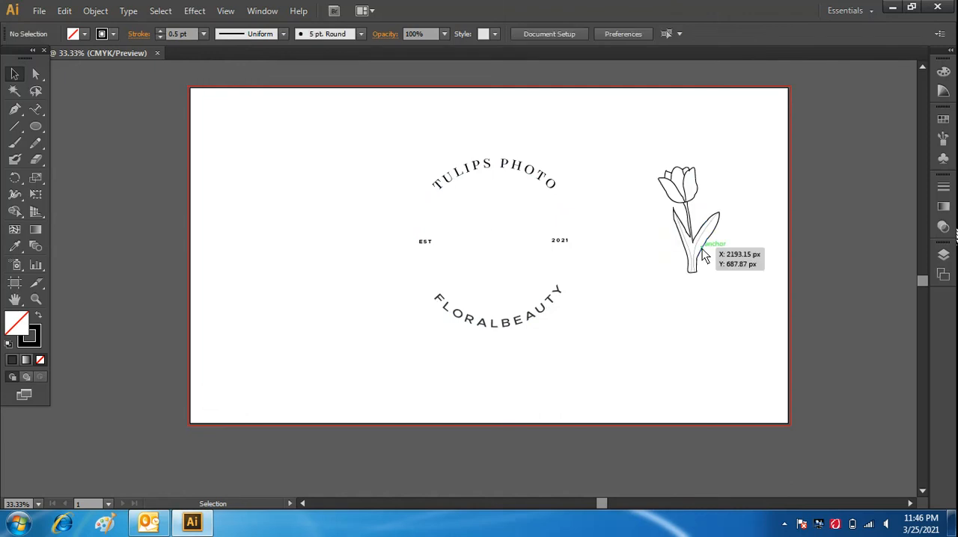
Rotate the tulip drawing clockwise until it leans to the right, and place it in the centre of the circular lettering.
{"action": "left_click", "coordinate": [702, 252]}
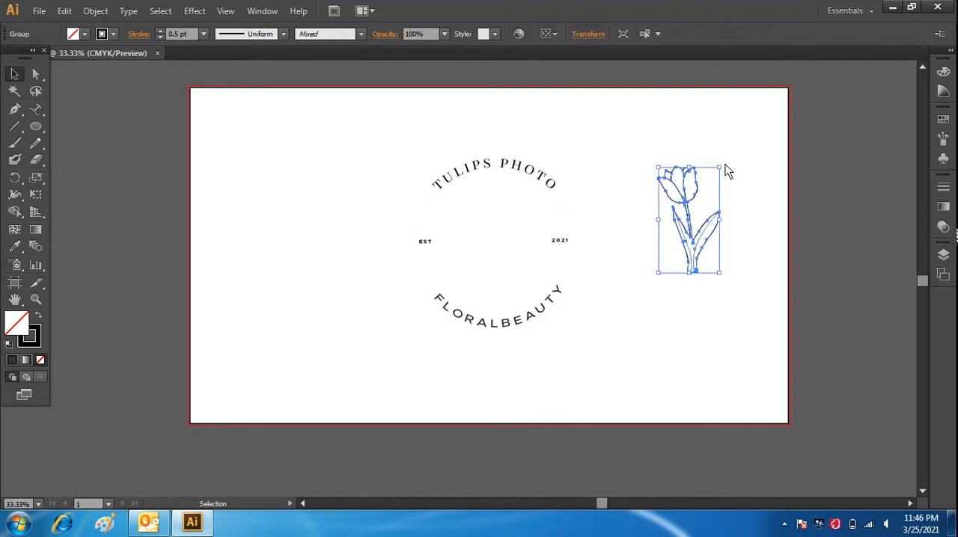
{"action": "key", "text": "ctrl+shift+b"}
{"action": "left_click_drag", "start_coordinate": [732, 176], "coordinate": [733, 172]}
{"action": "left_click", "coordinate": [730, 173]}
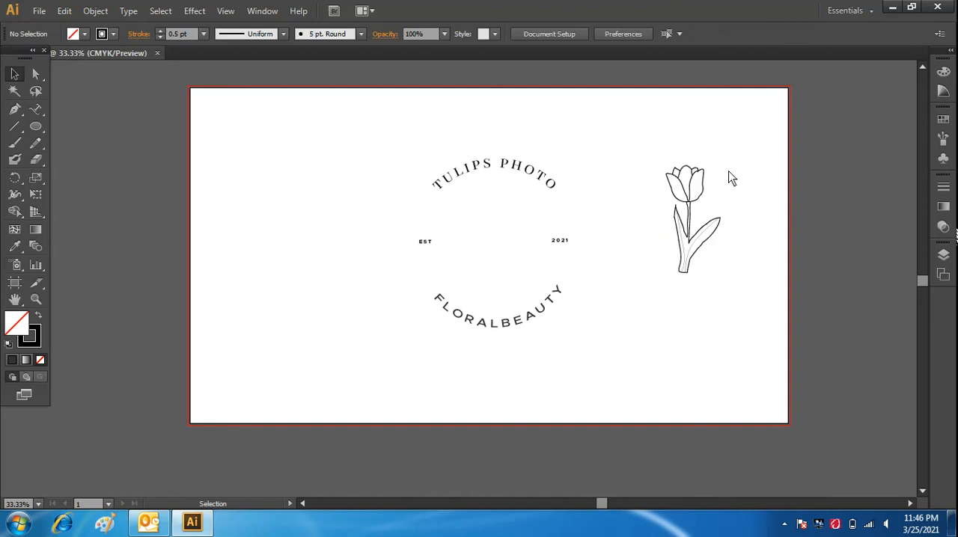
{"action": "left_click", "coordinate": [703, 188]}
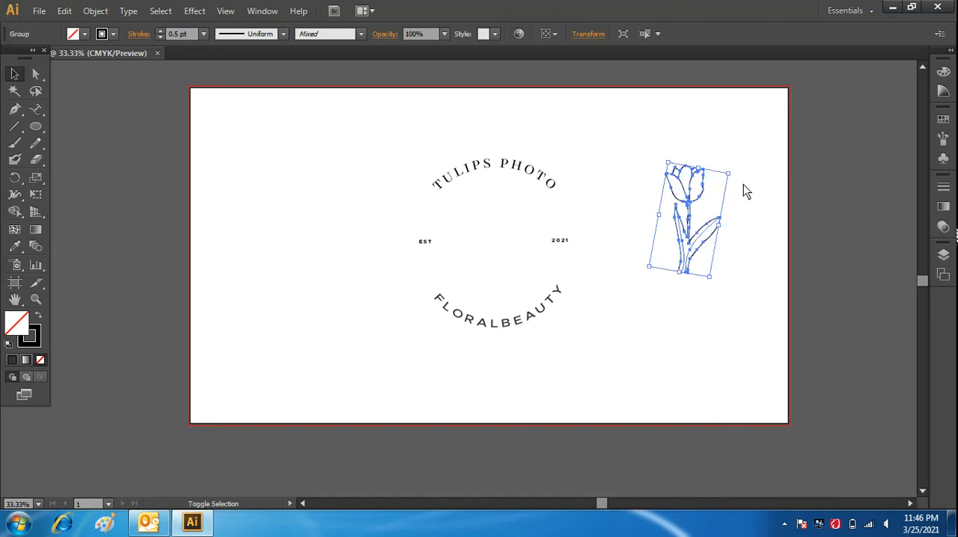
{"action": "left_click_drag", "start_coordinate": [734, 173], "coordinate": [748, 201]}
{"action": "left_click_drag", "start_coordinate": [696, 236], "coordinate": [494, 261]}
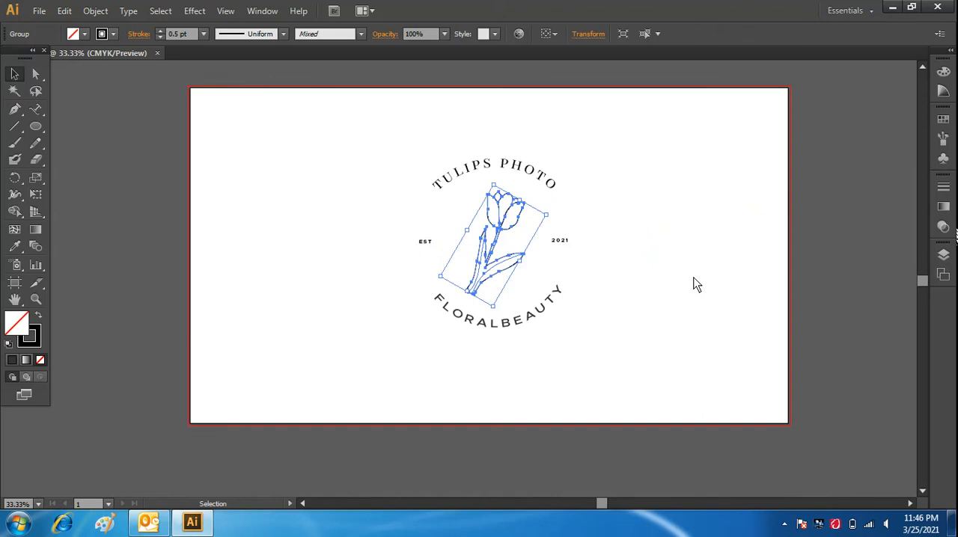
{"action": "left_click", "coordinate": [695, 284]}
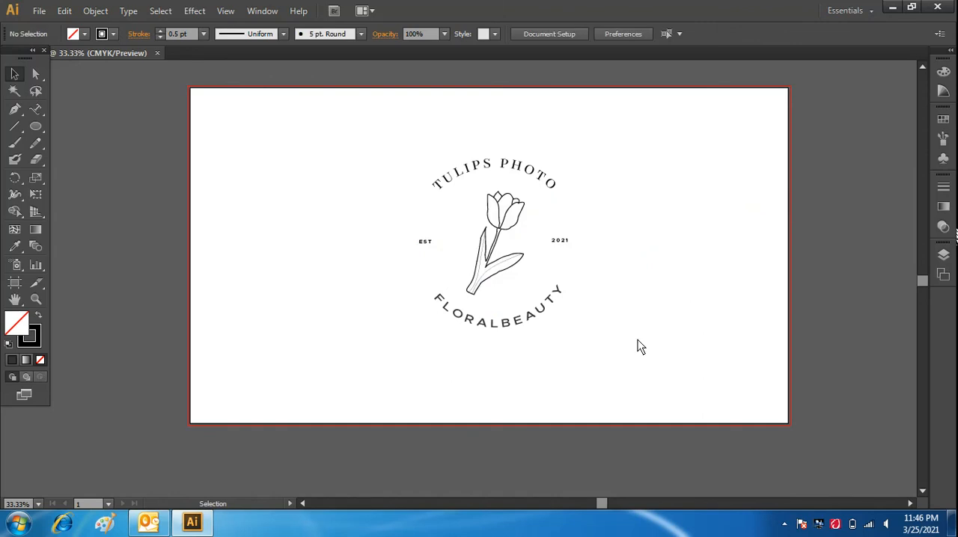
{"action": "left_click", "coordinate": [783, 525]}
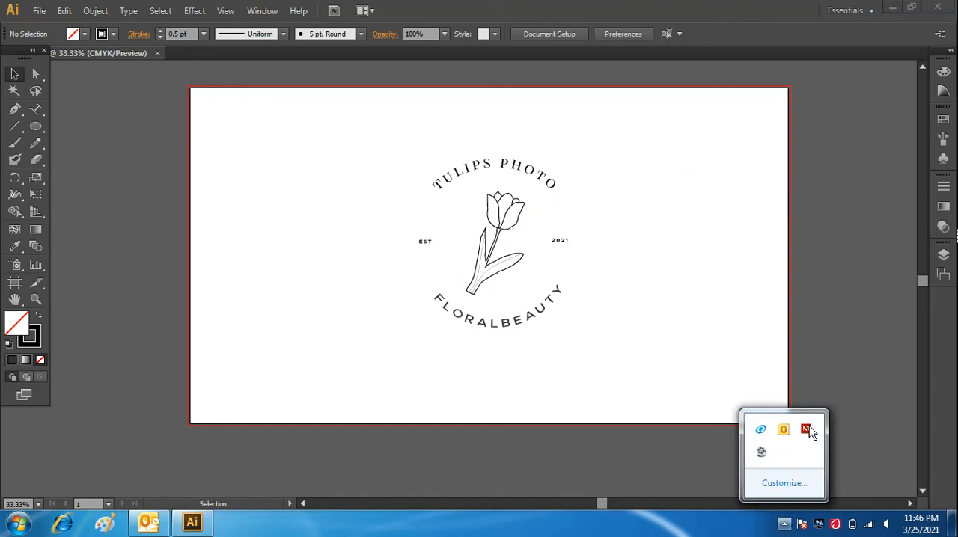